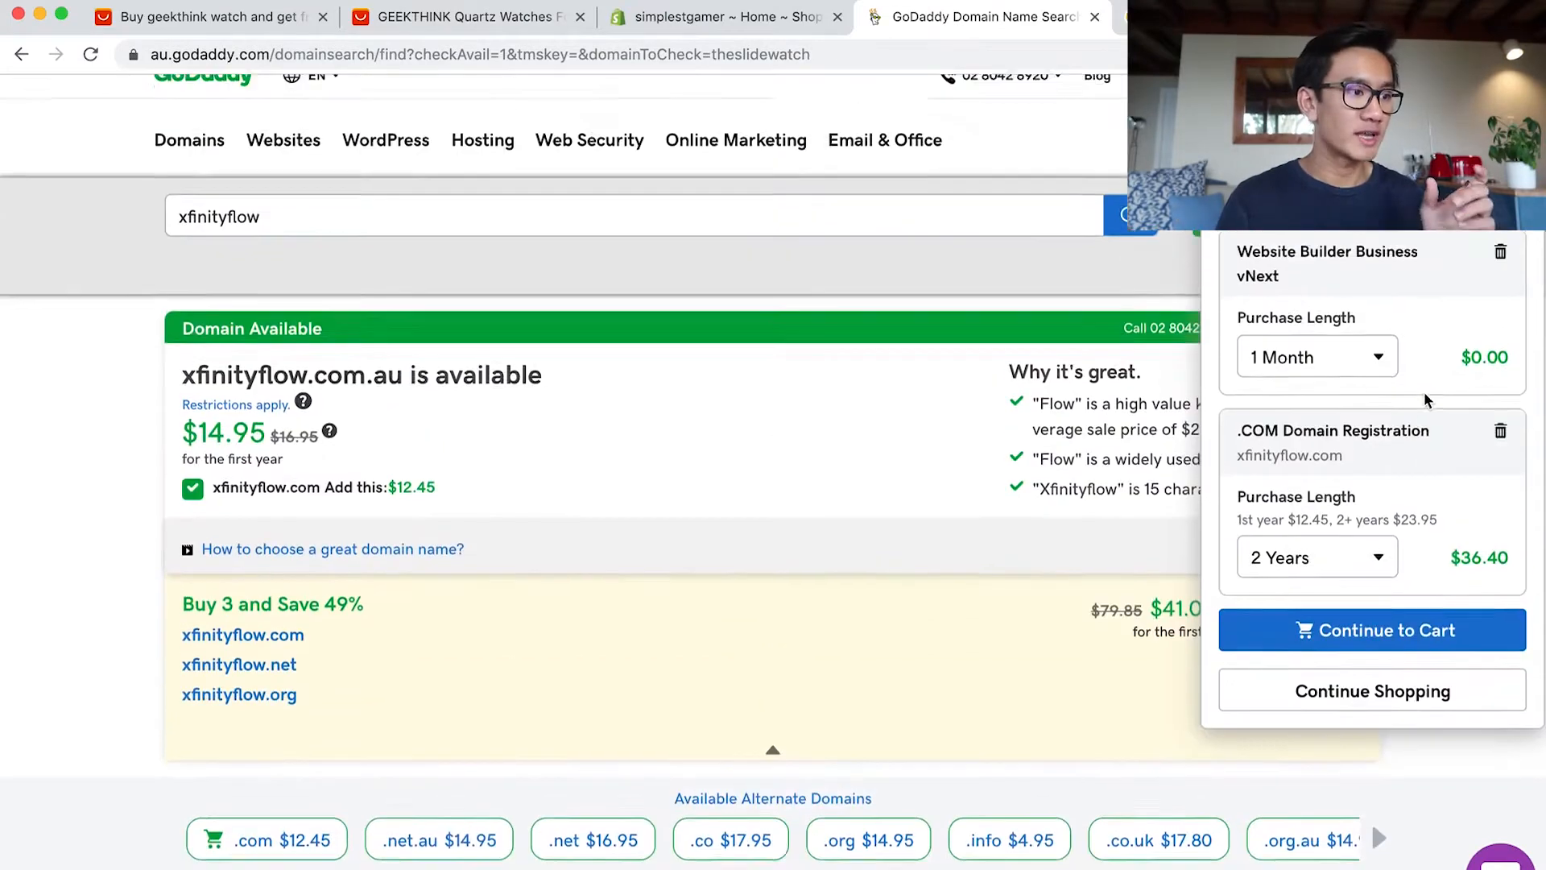
Step: Set the purchase length of the xfinityflow.com domain registration in the basket to 1 year
click(1376, 592)
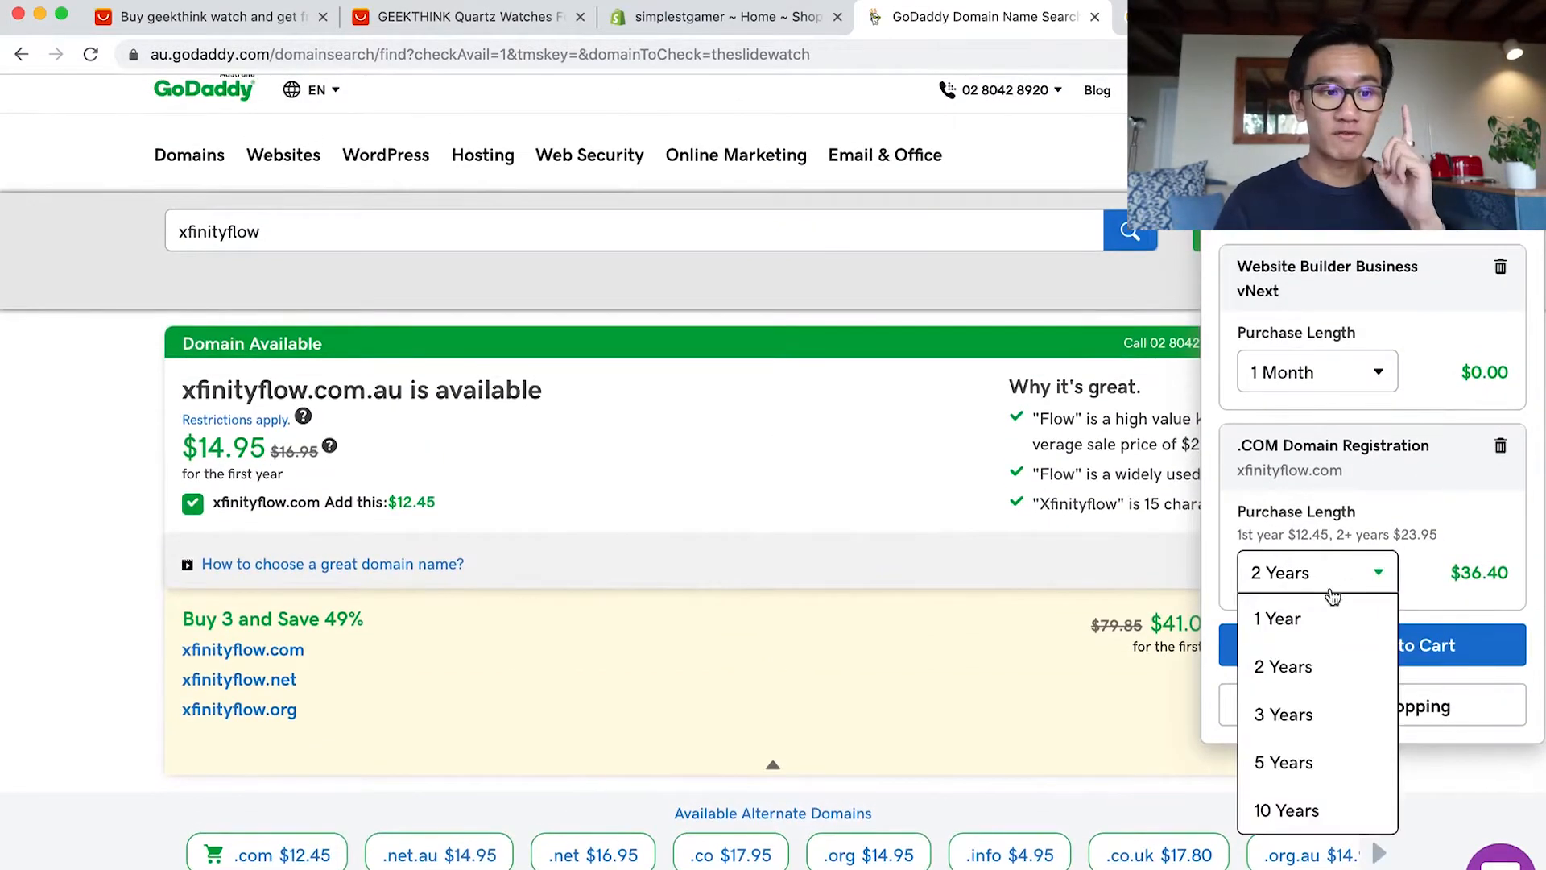
click(1308, 624)
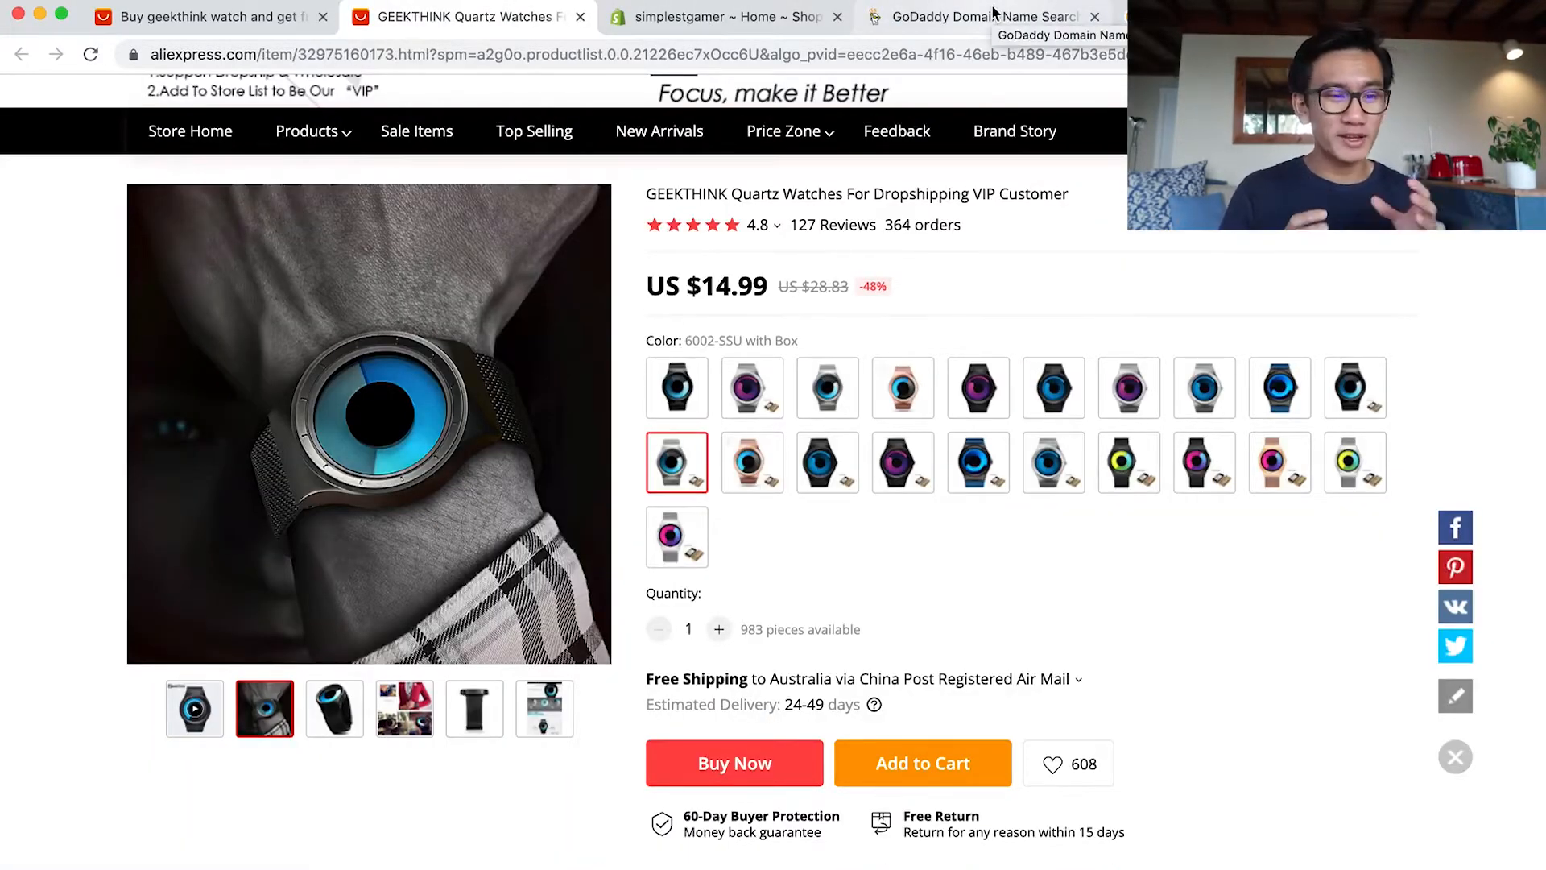
Step: Switch to GoDaddy and search for the domain name 360glide
click(993, 14)
text(360glide)
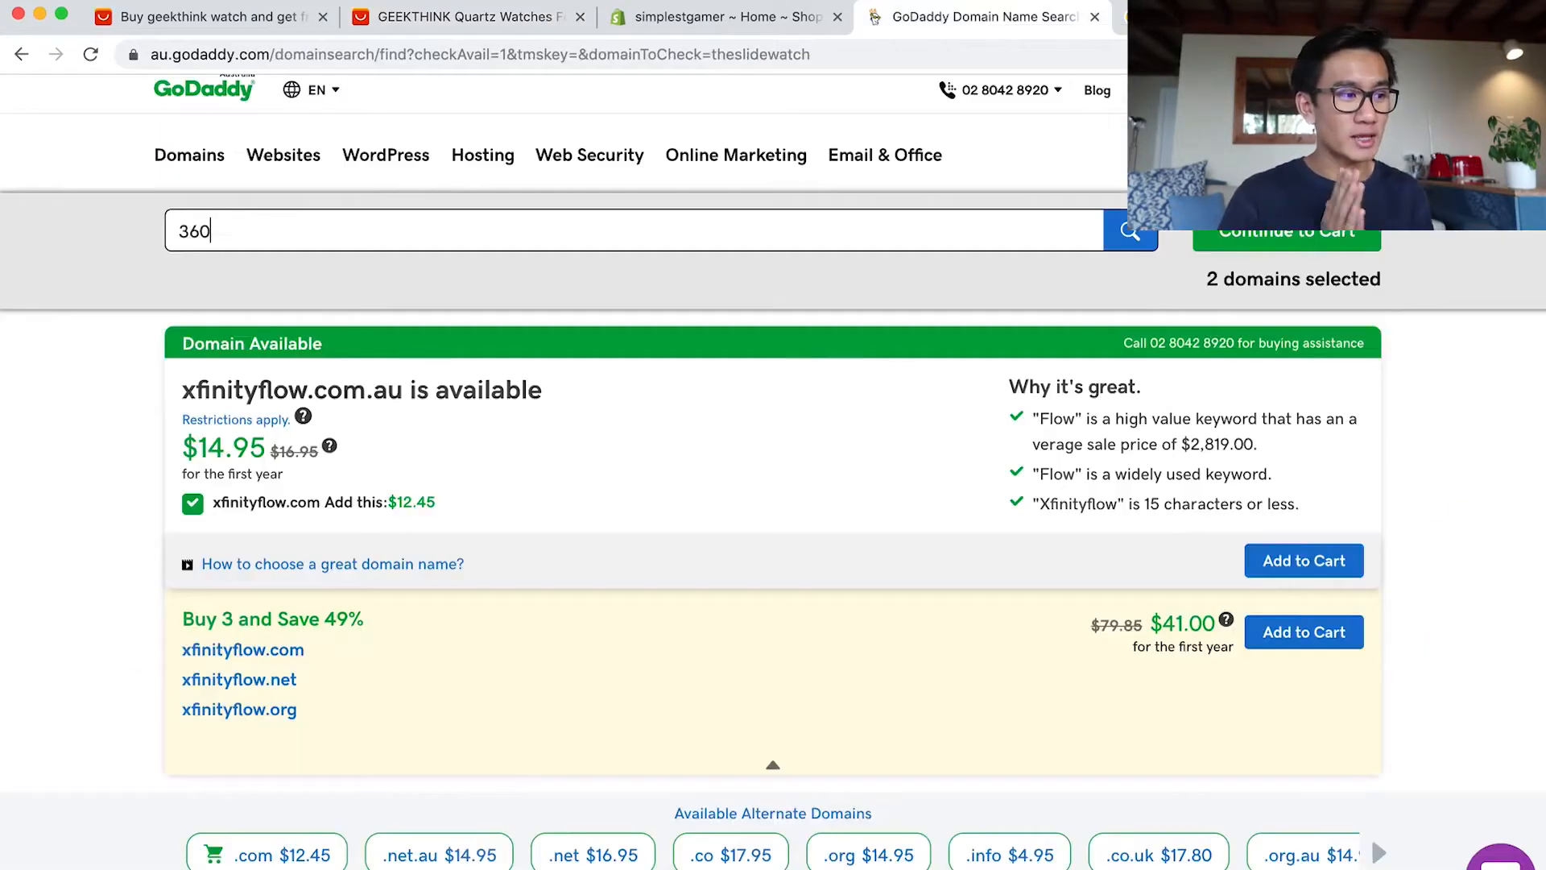
key(Return)
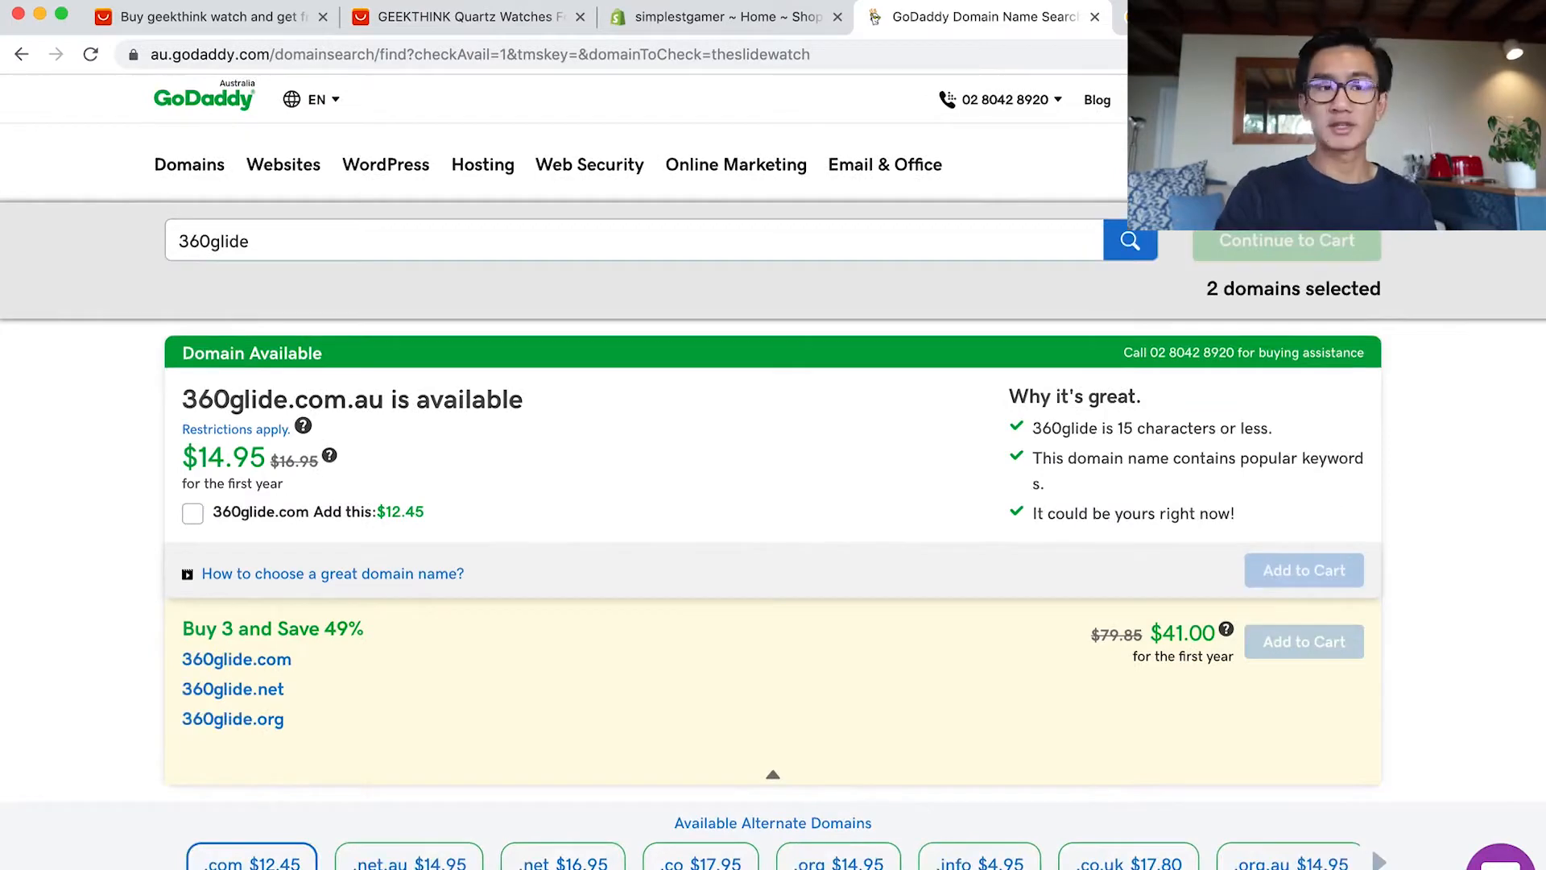
Step: Add the 360glide.com domain to the basket and set its purchase length to 1 year
scroll(1316, 551, down, 3)
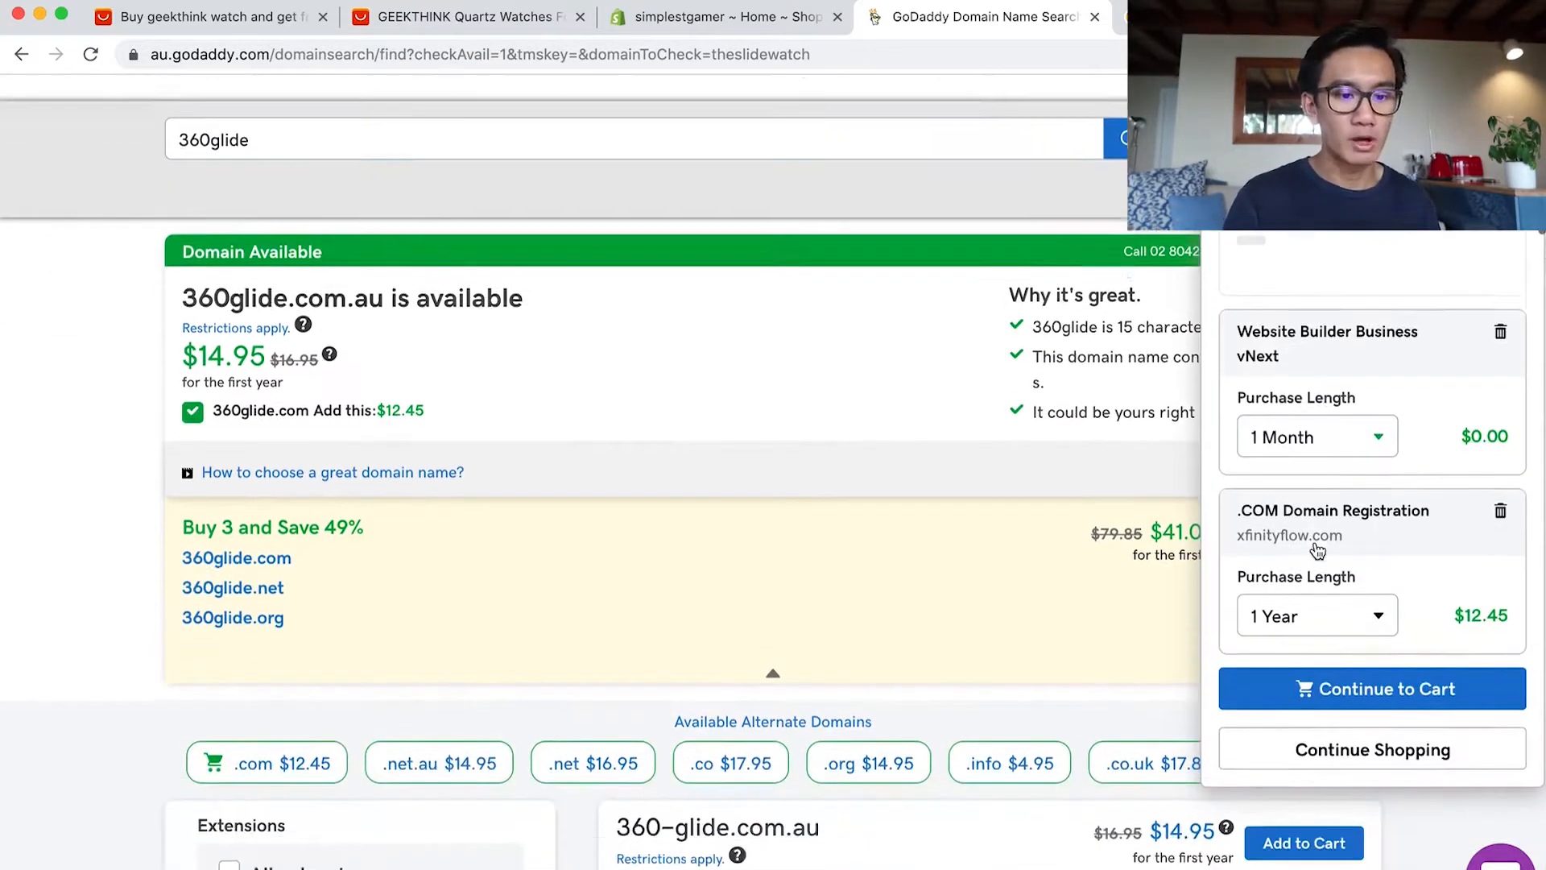
scroll(1353, 516, down, 1)
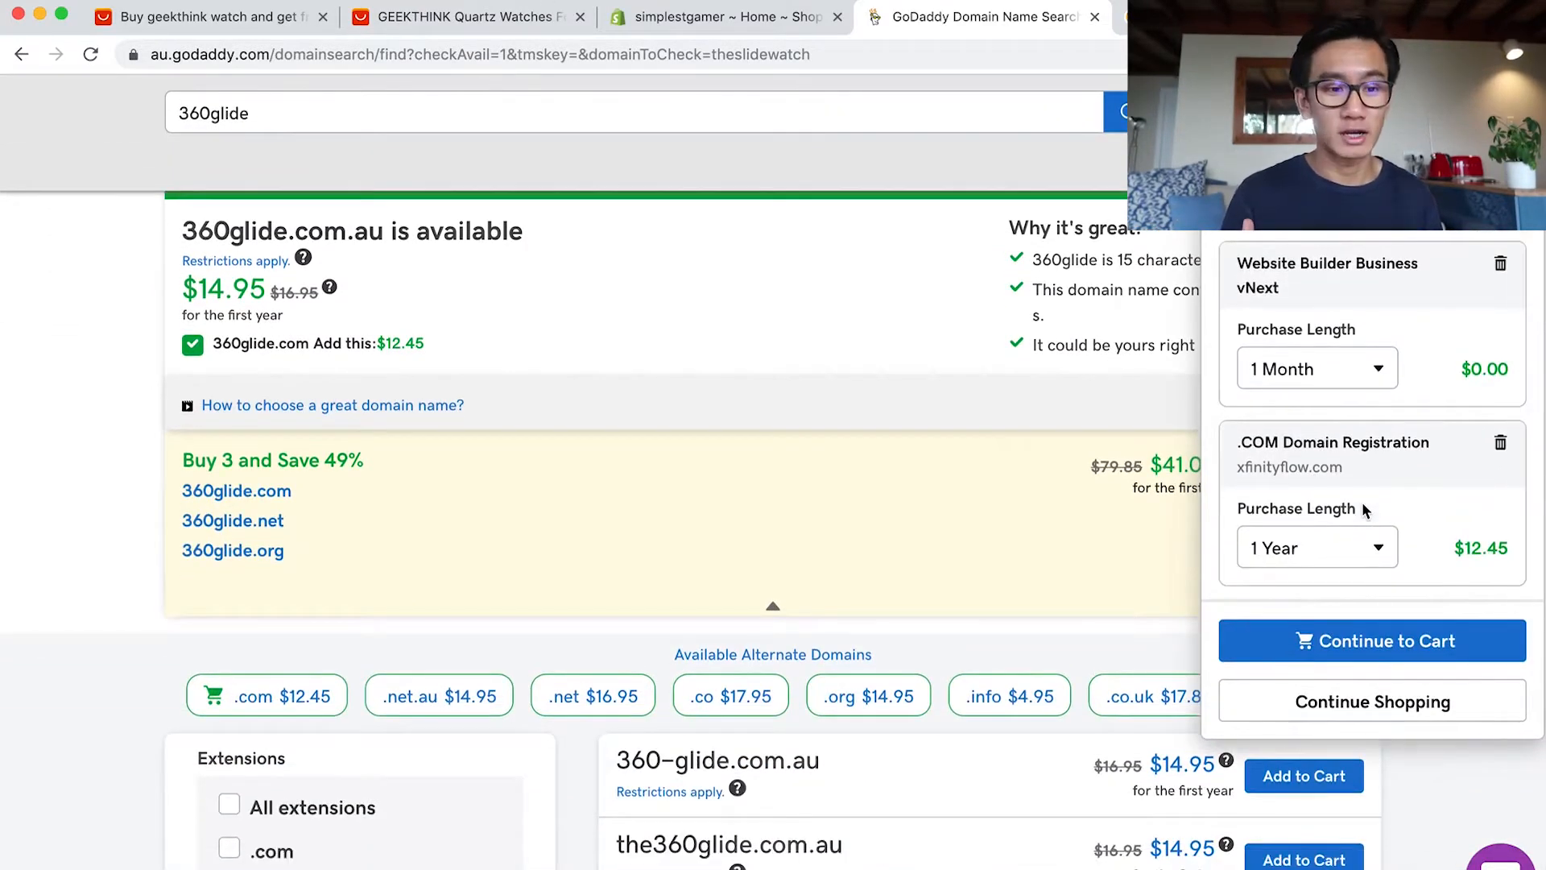
scroll(1363, 504, down, 2)
scroll(1361, 503, up, 5)
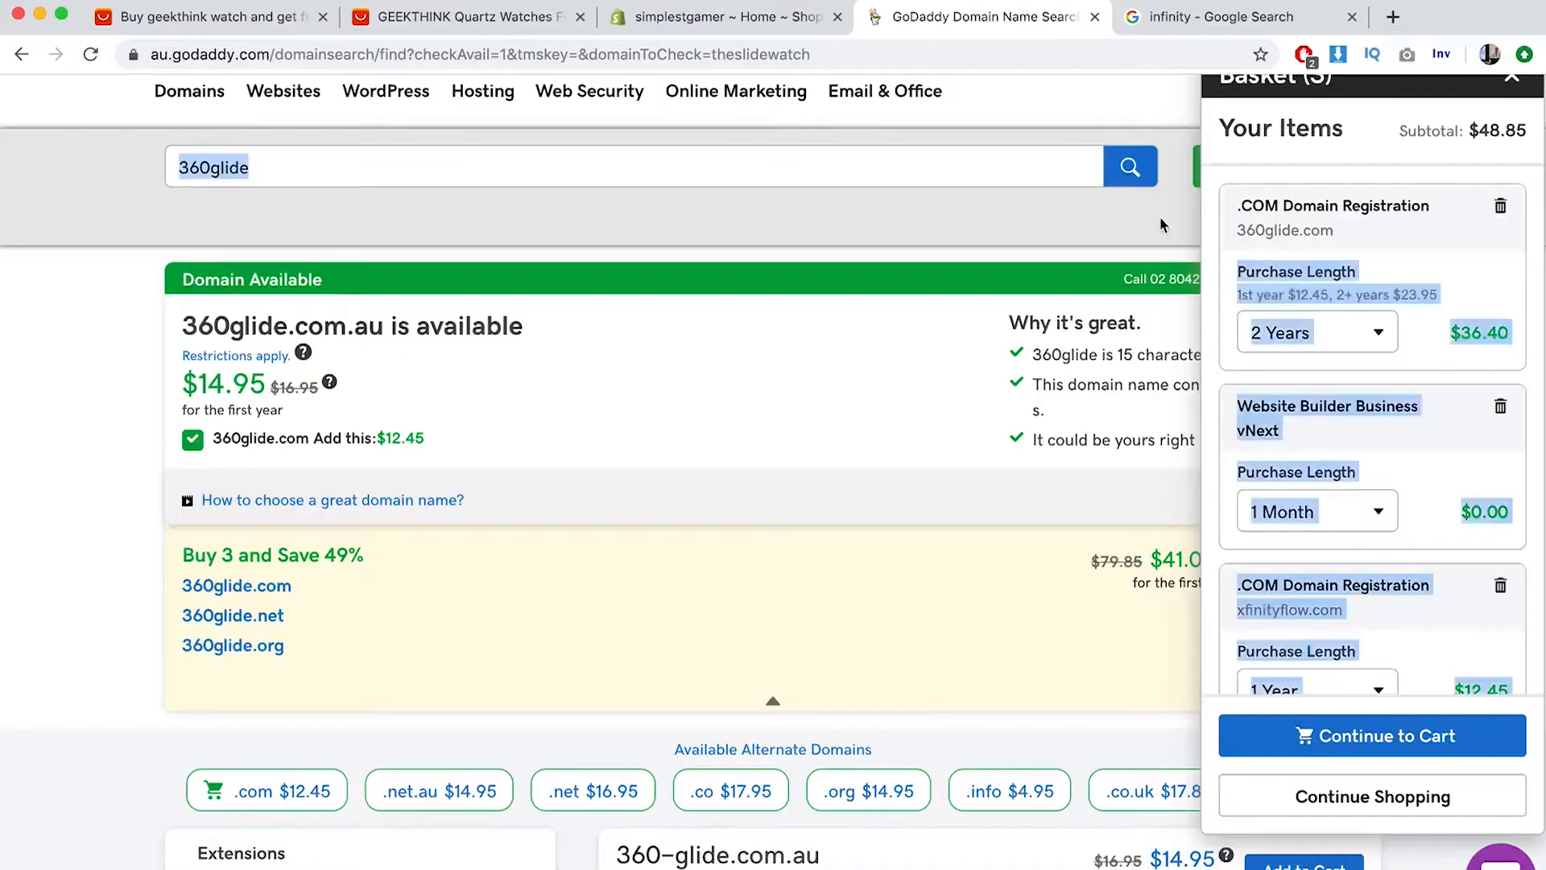
scroll(1370, 403, up, 1)
click(1229, 400)
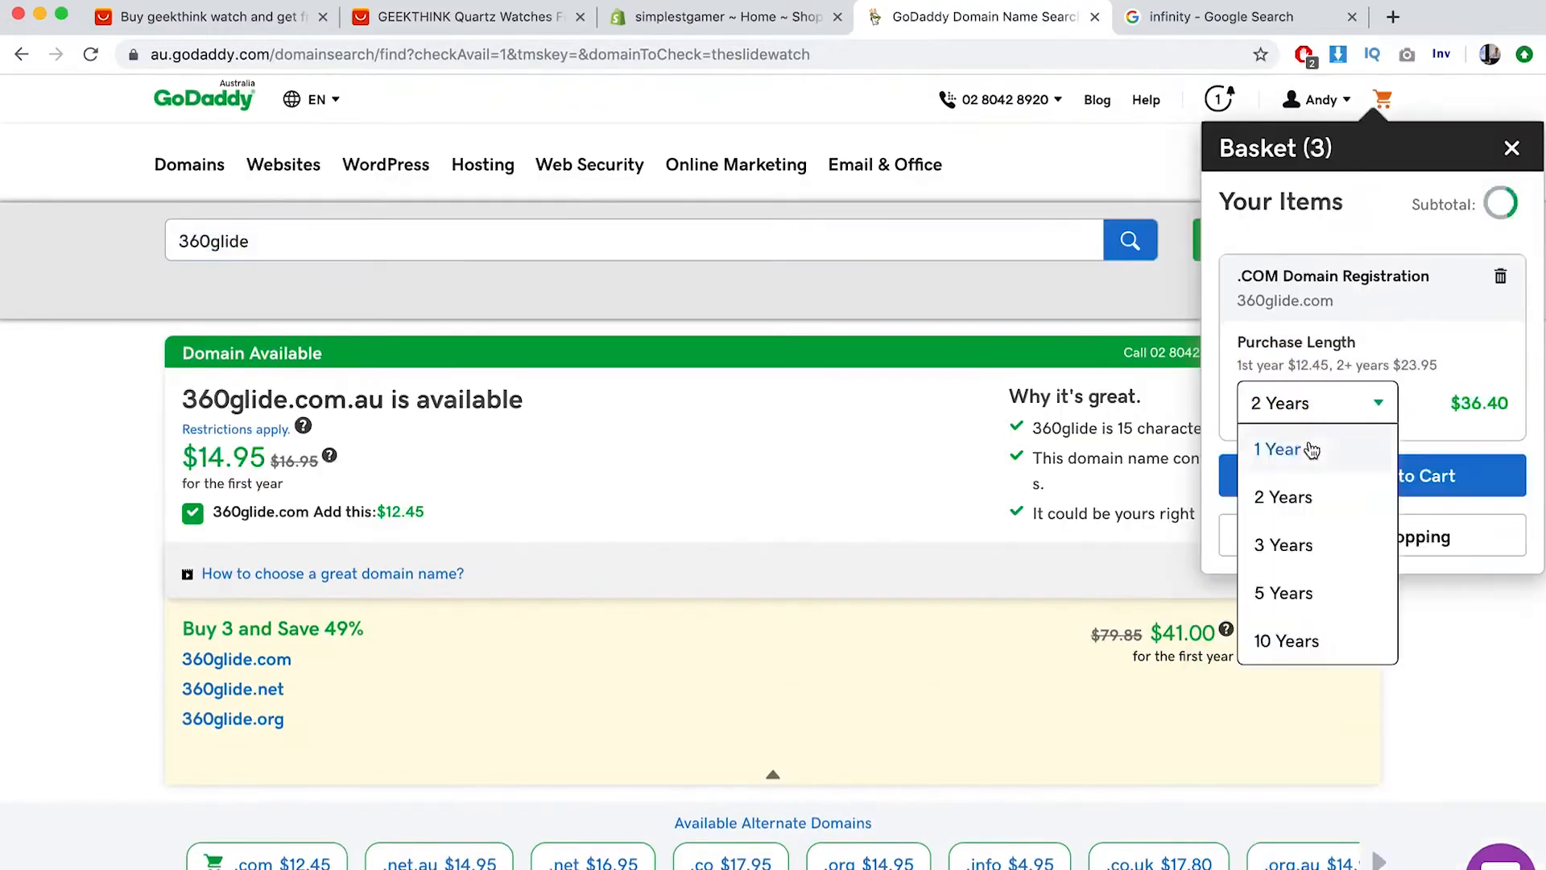
click(1284, 446)
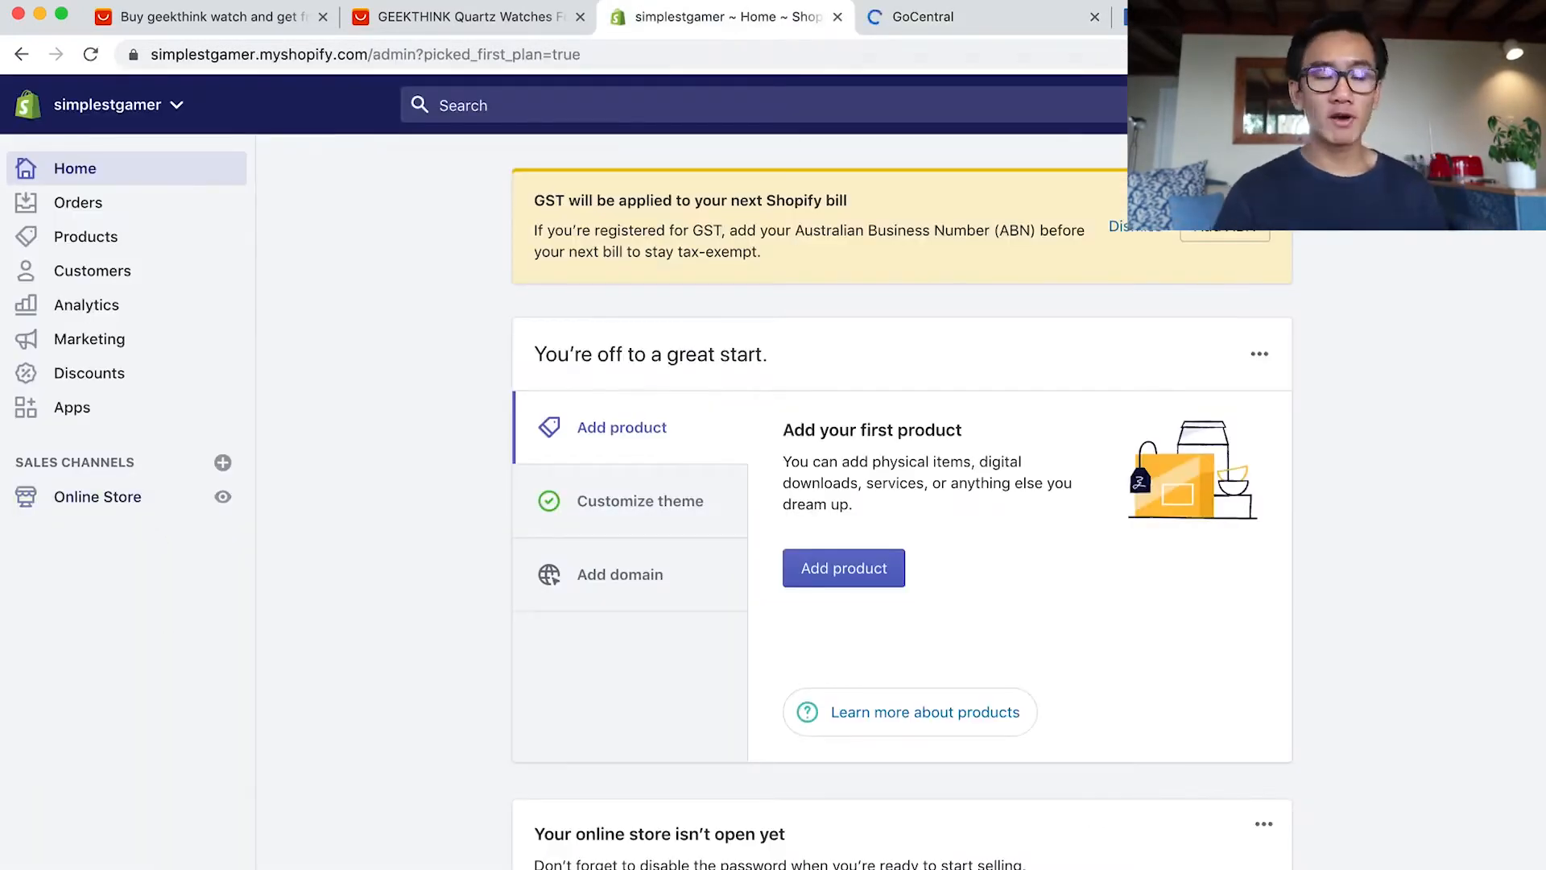
Step: In the Shopify store admin, start adding a domain and open the form for connecting an existing one
click(624, 588)
click(843, 620)
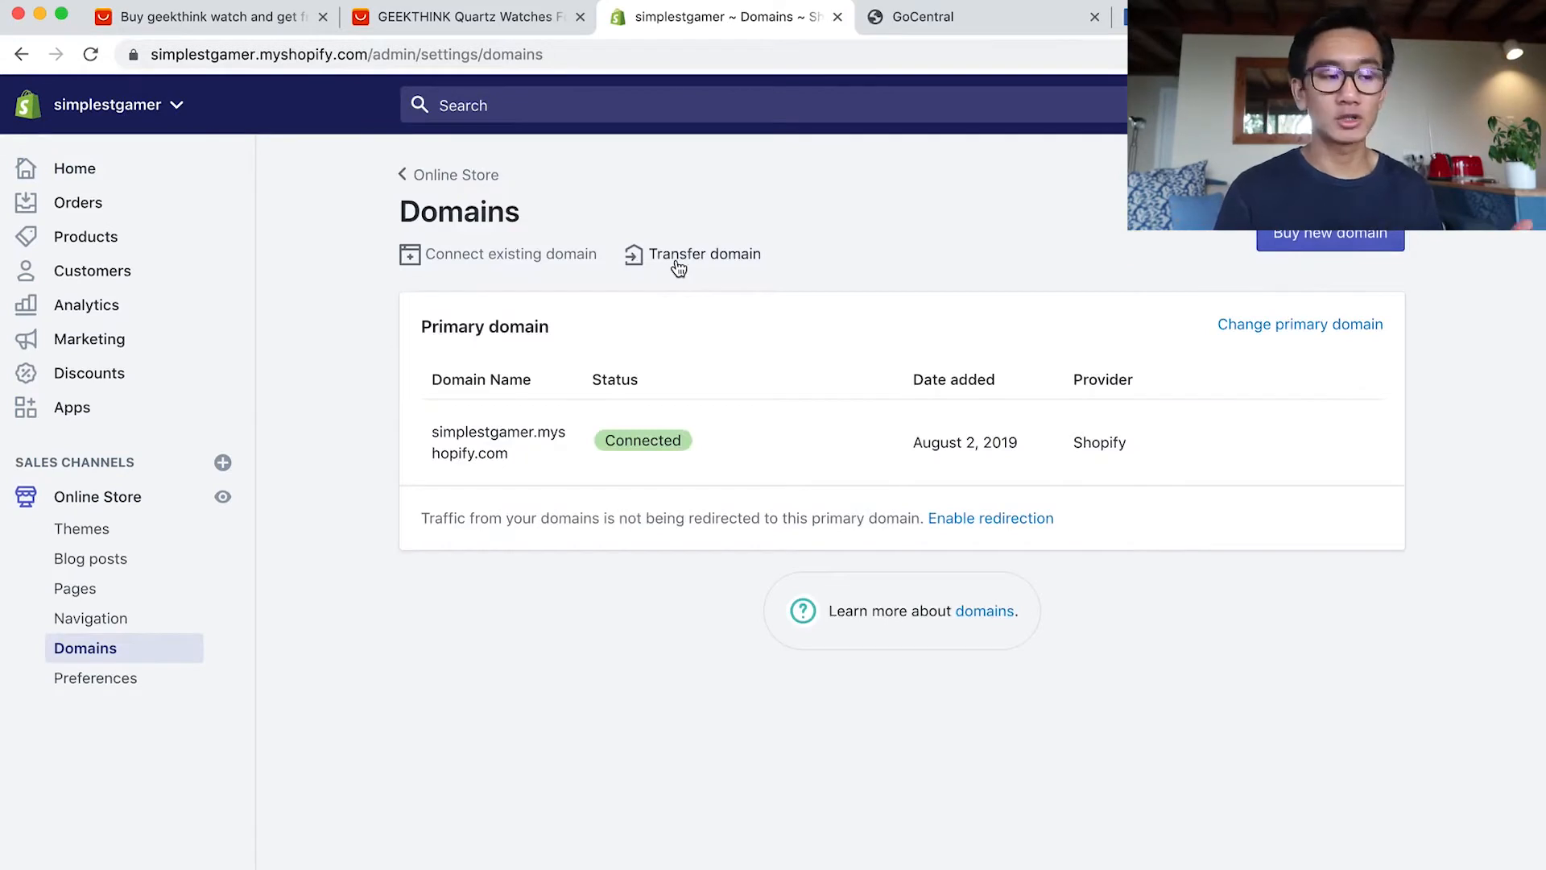
click(447, 255)
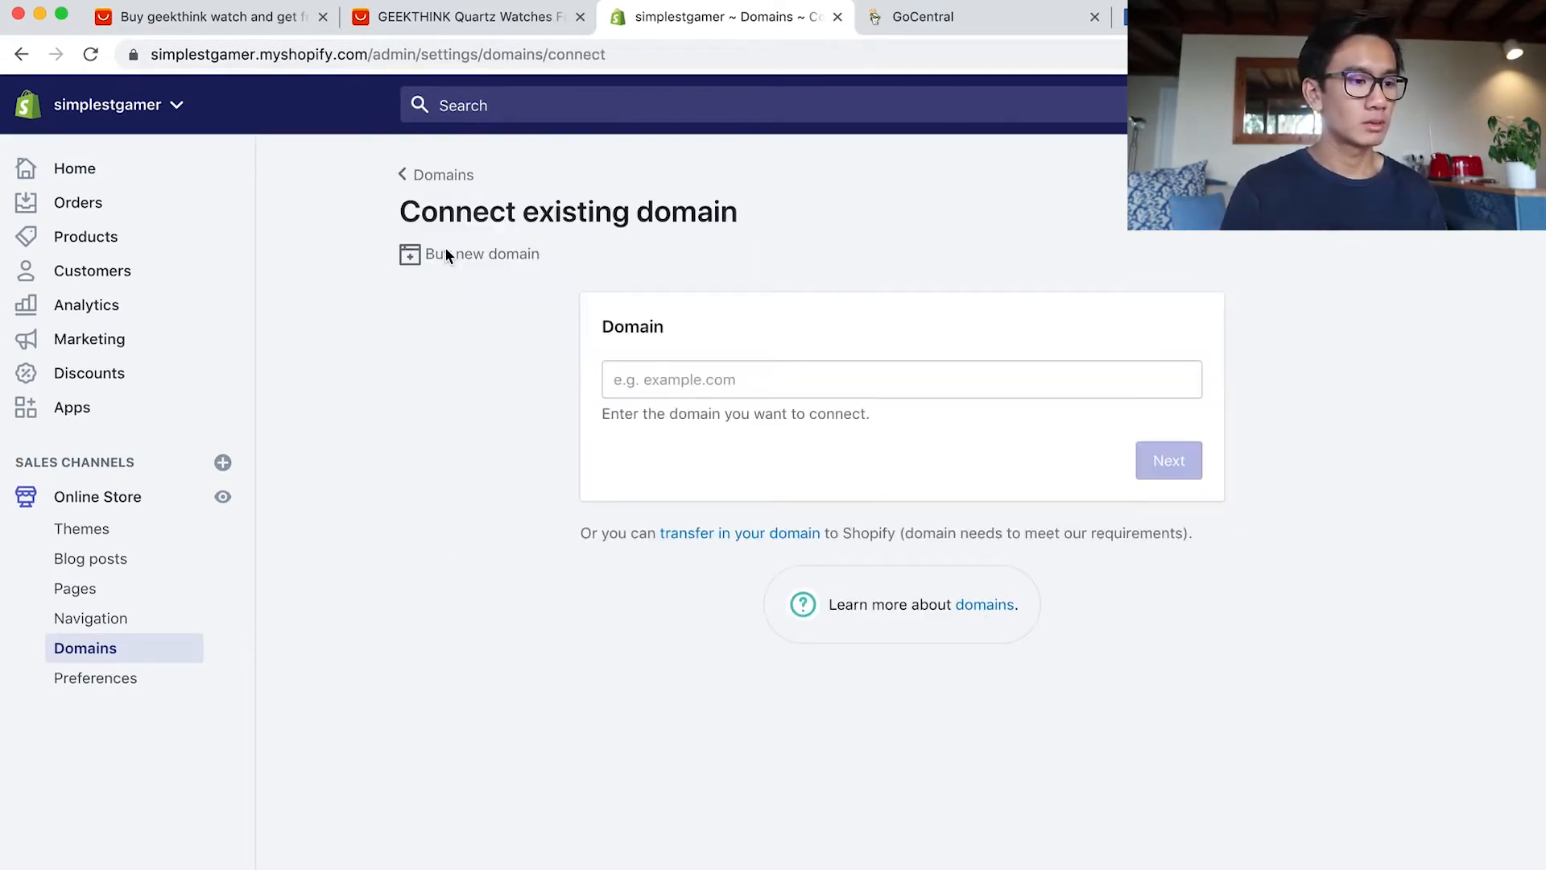
Step: Enter 360glide.com as the existing domain and connect it to the store automatically through GoDaddy
click(822, 380)
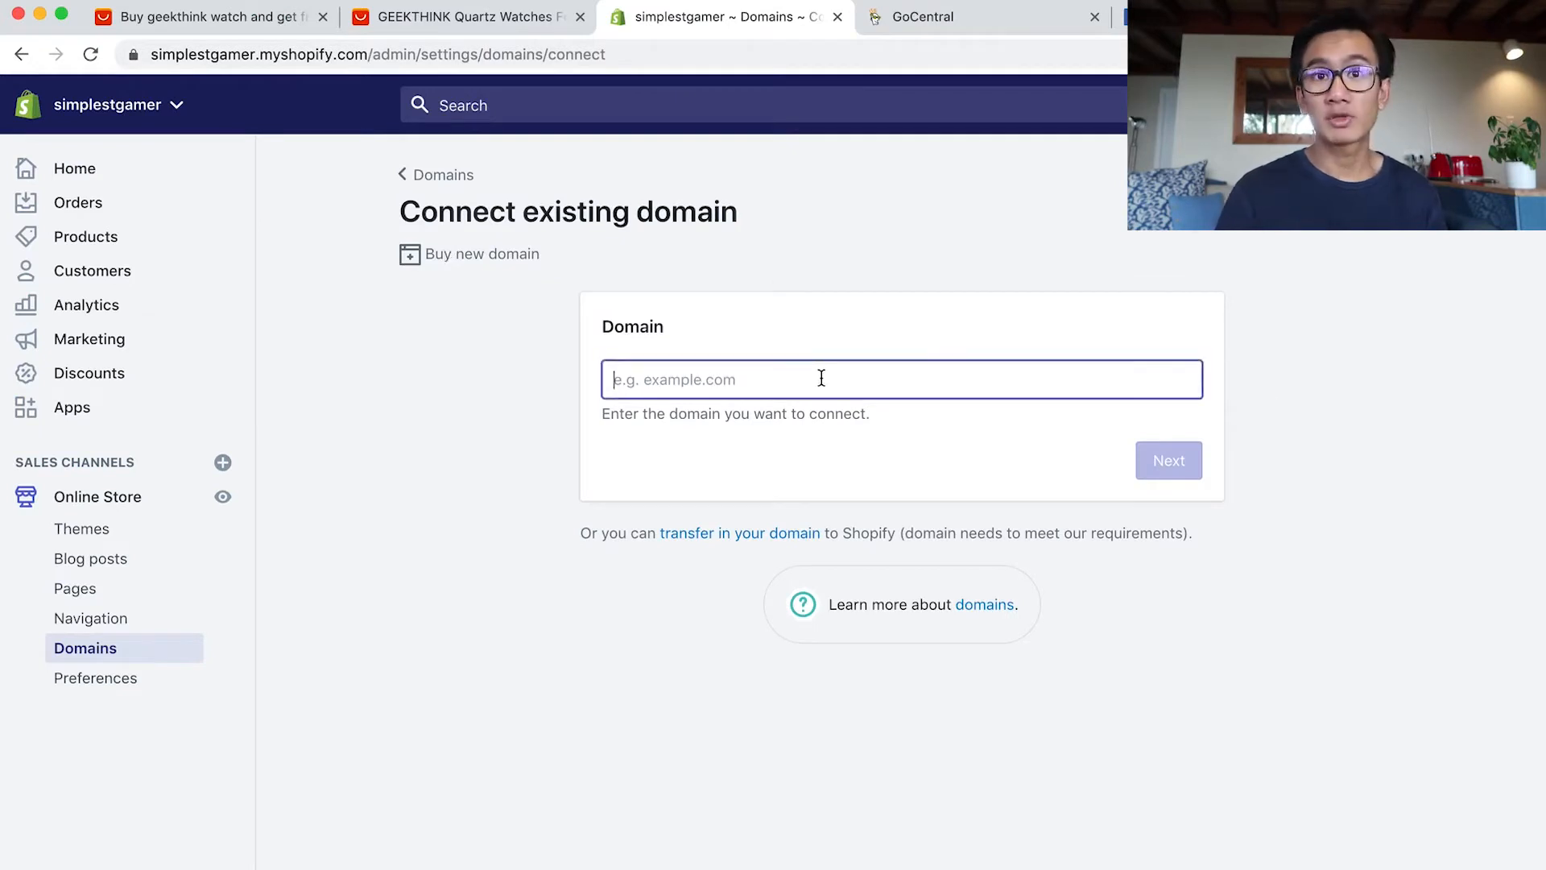
text(360glide.com)
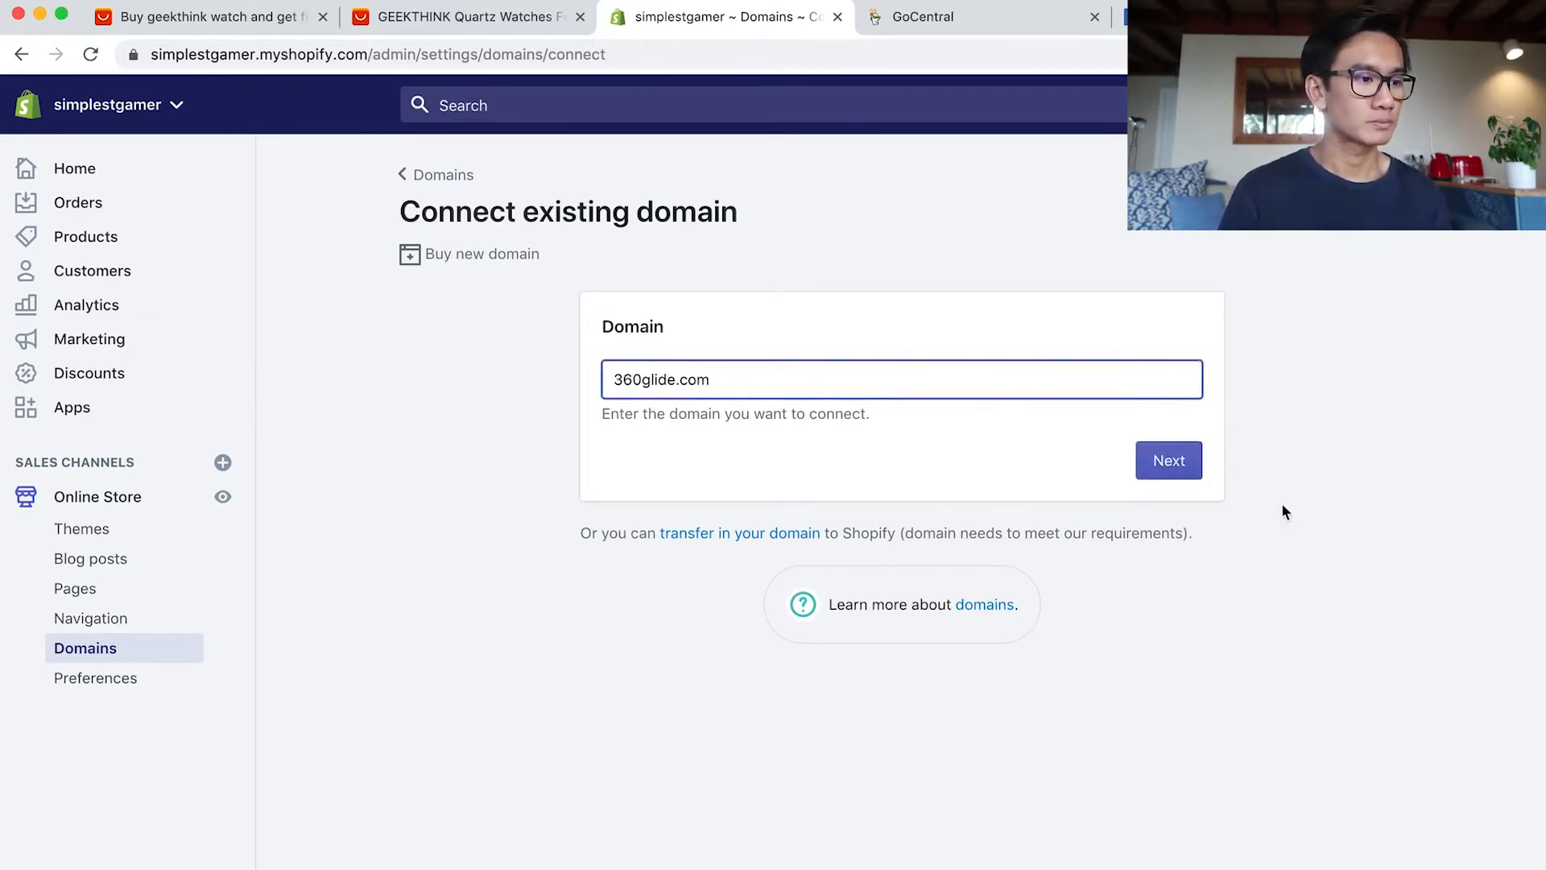
click(1169, 463)
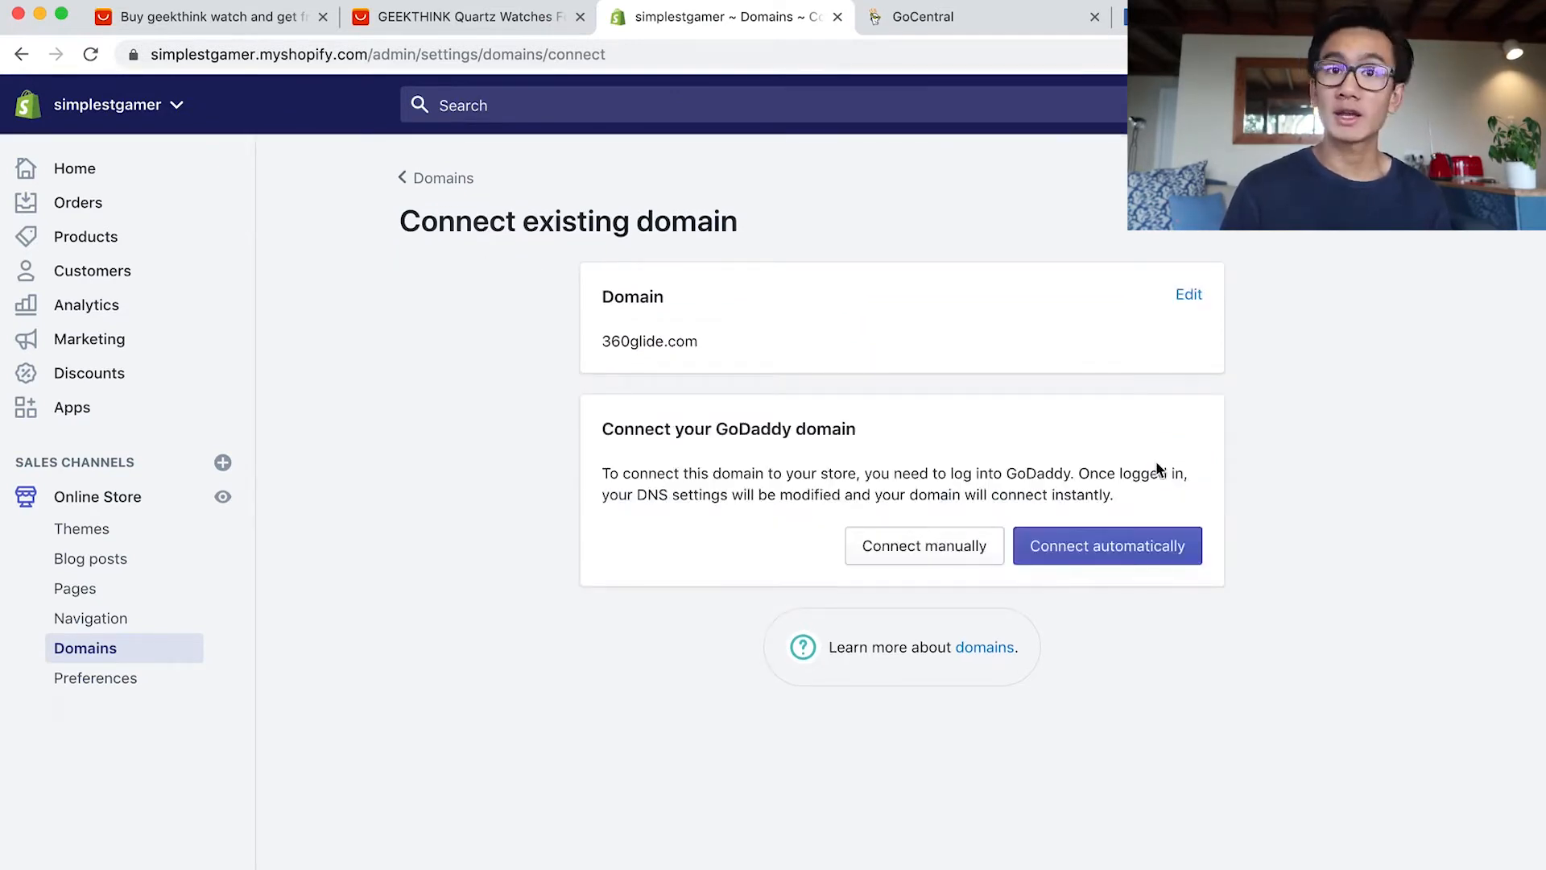
click(1077, 562)
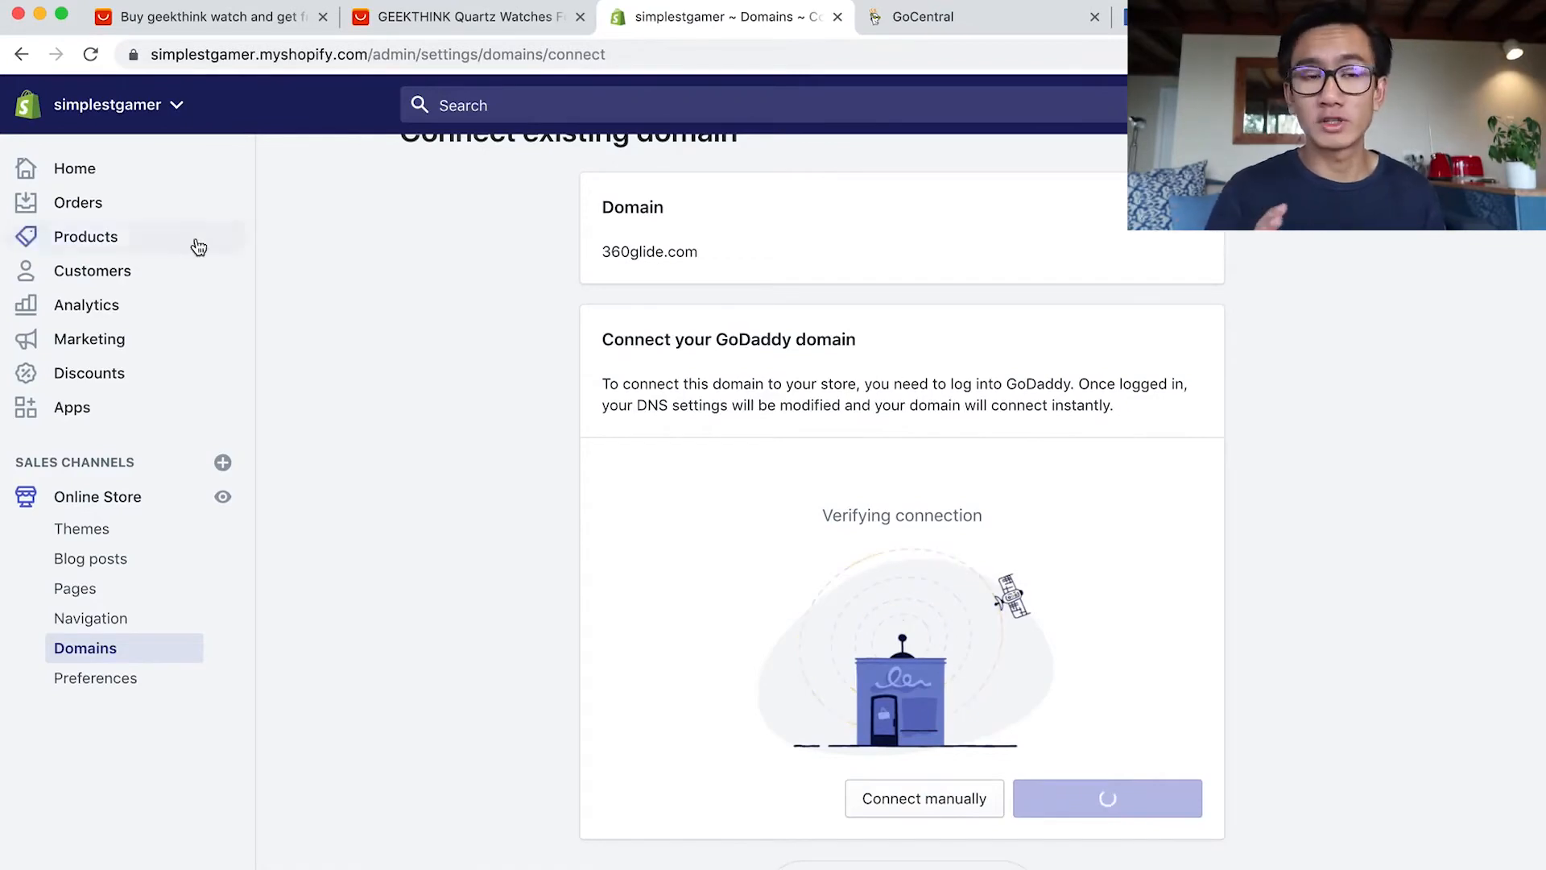
Step: On the AliExpress Geekthink watch page, use the image downloader to save the large black watch photo and the dark wrist photo
click(448, 20)
scroll(733, 467, up, 3)
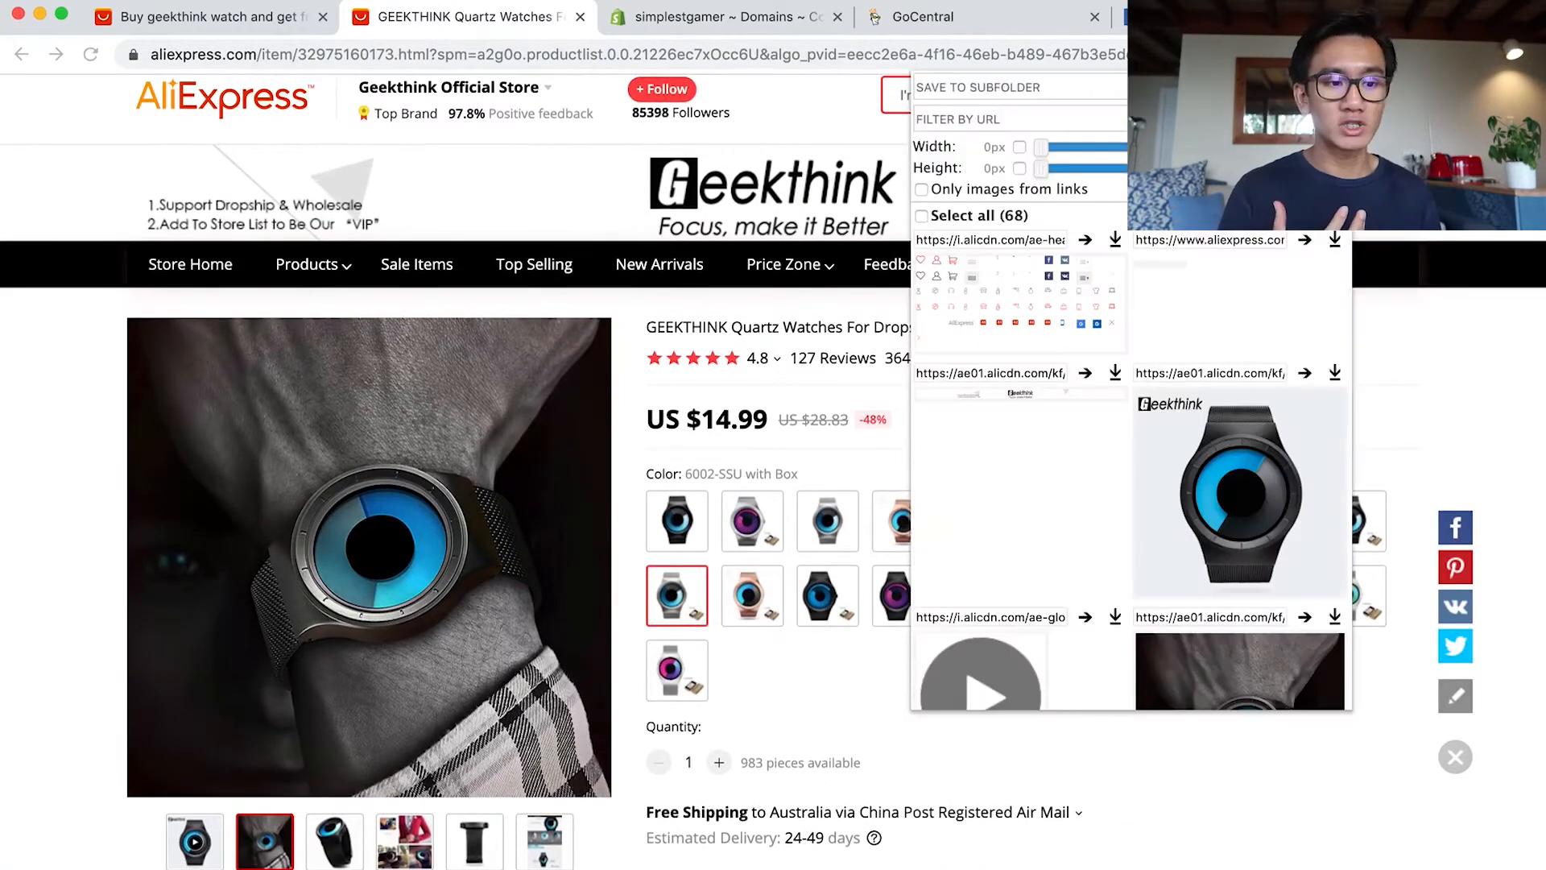
scroll(1272, 354, down, 1)
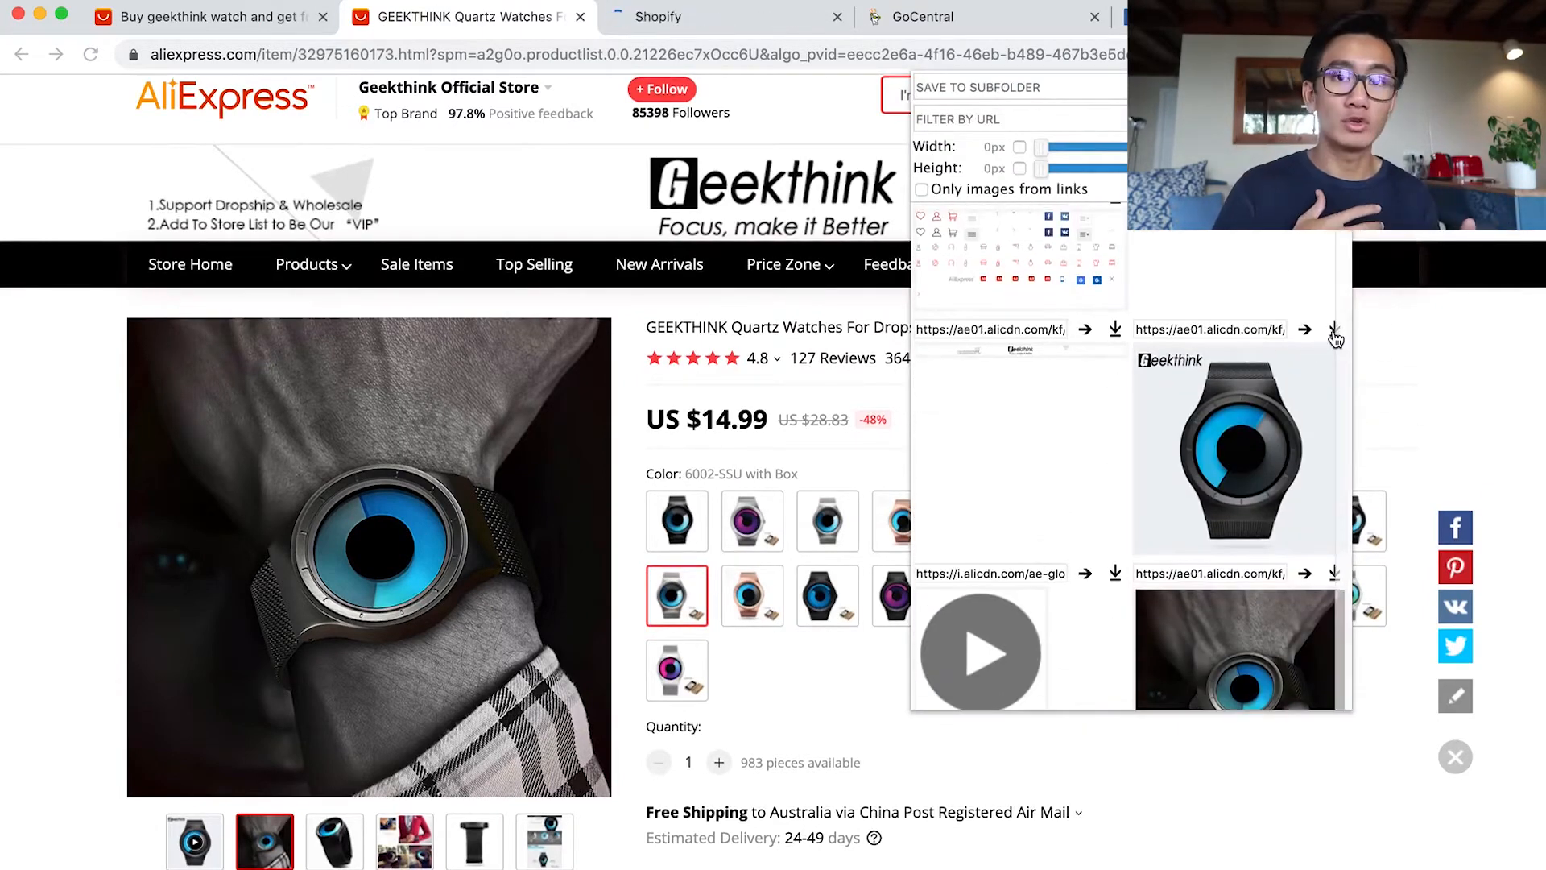
scroll(1335, 337, down, 4)
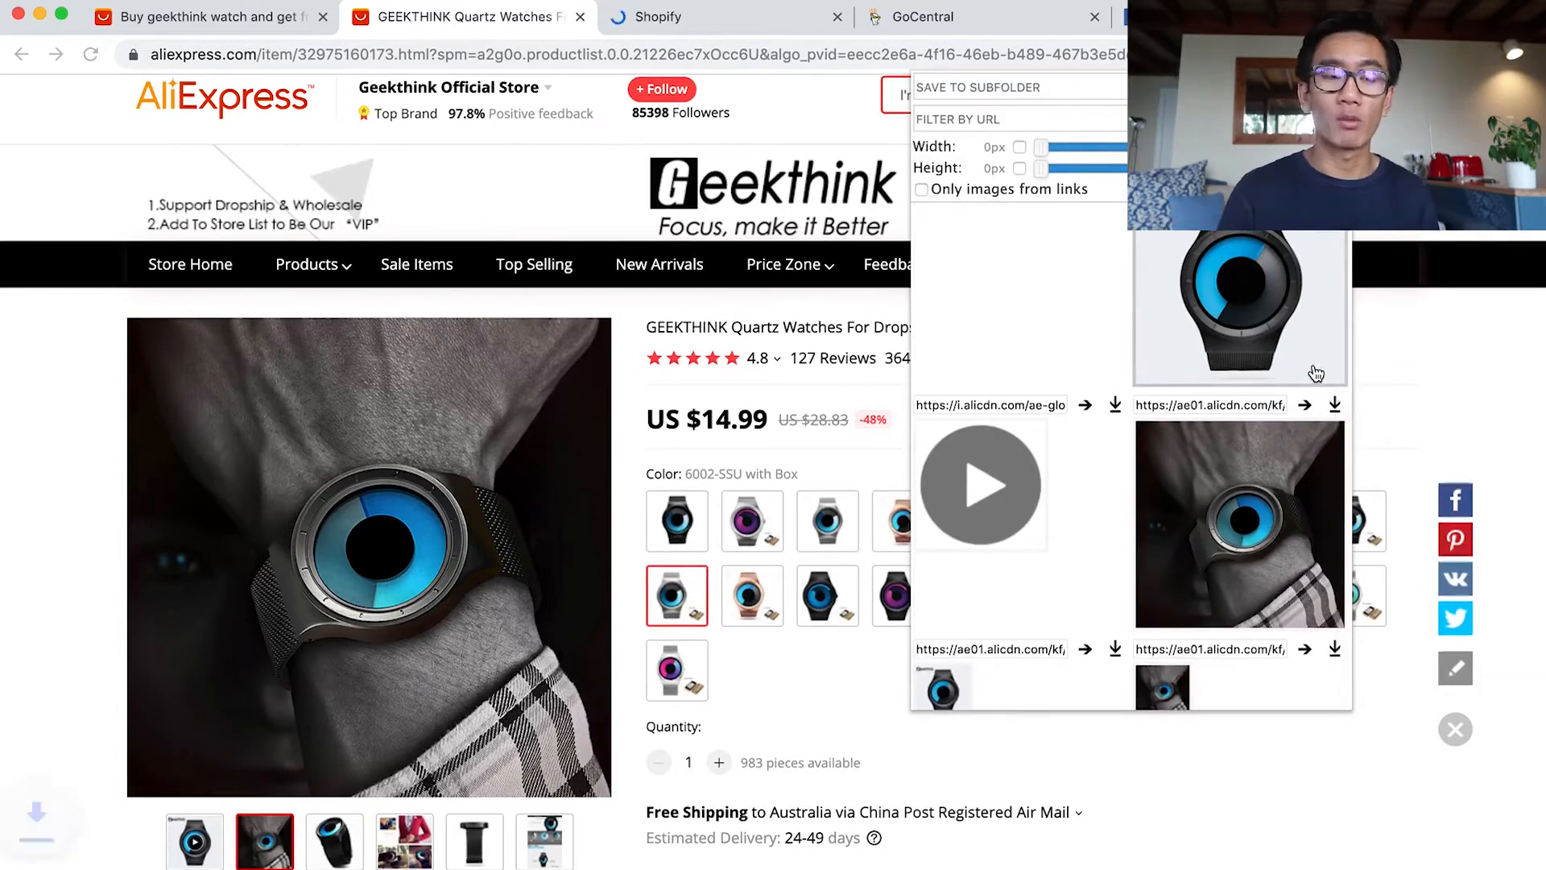
scroll(1309, 362, down, 2)
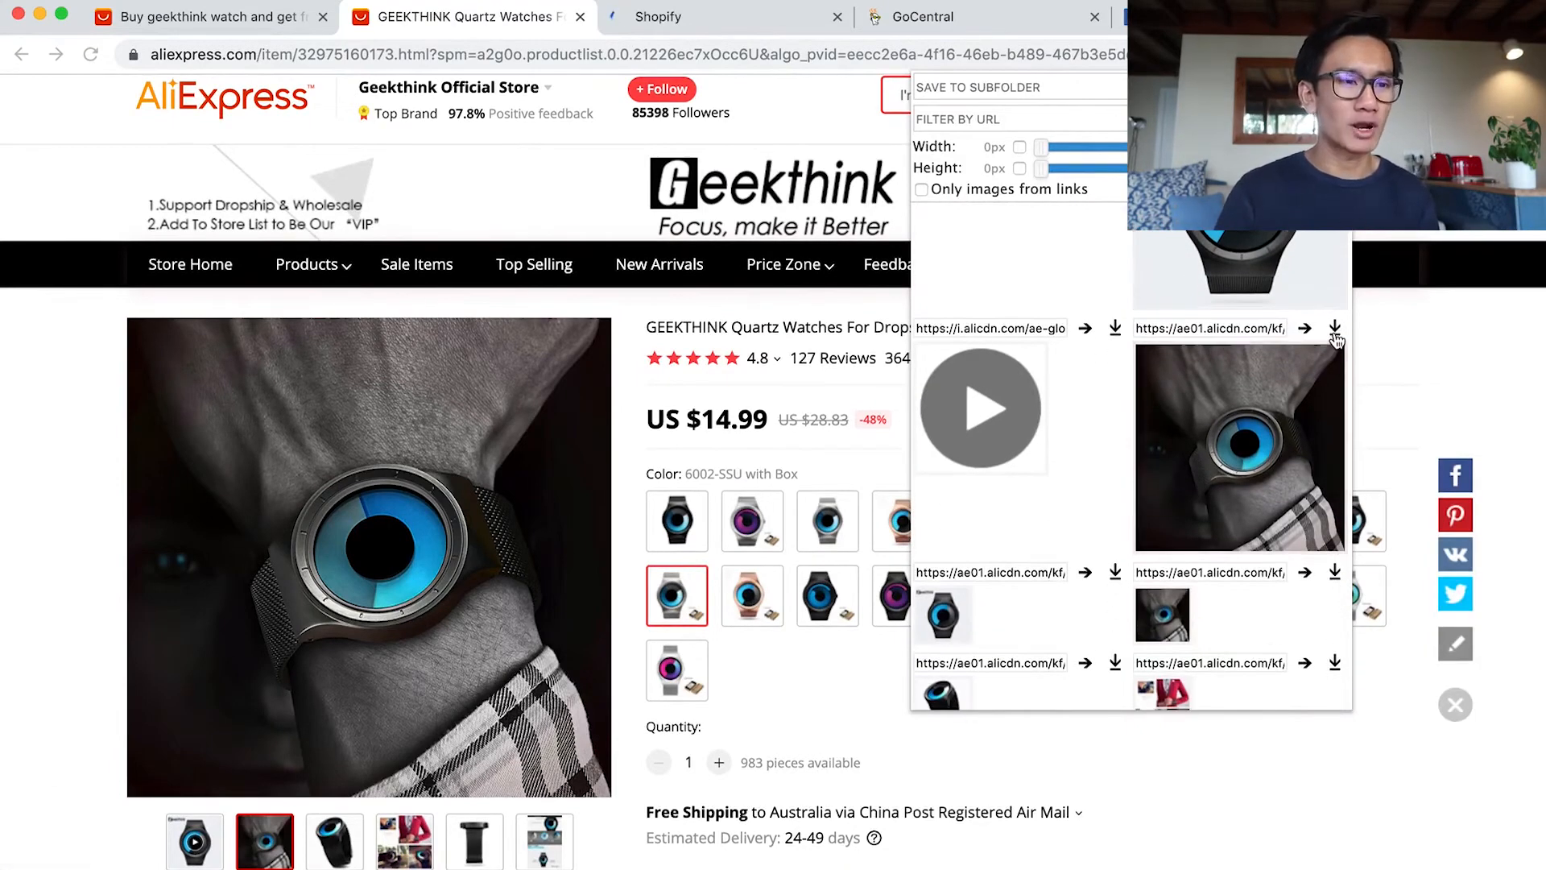
click(1334, 336)
Step: Browse the remaining listing images in the image downloader and save the photo of the woman with the rose-gold watch
scroll(1249, 385, down, 12)
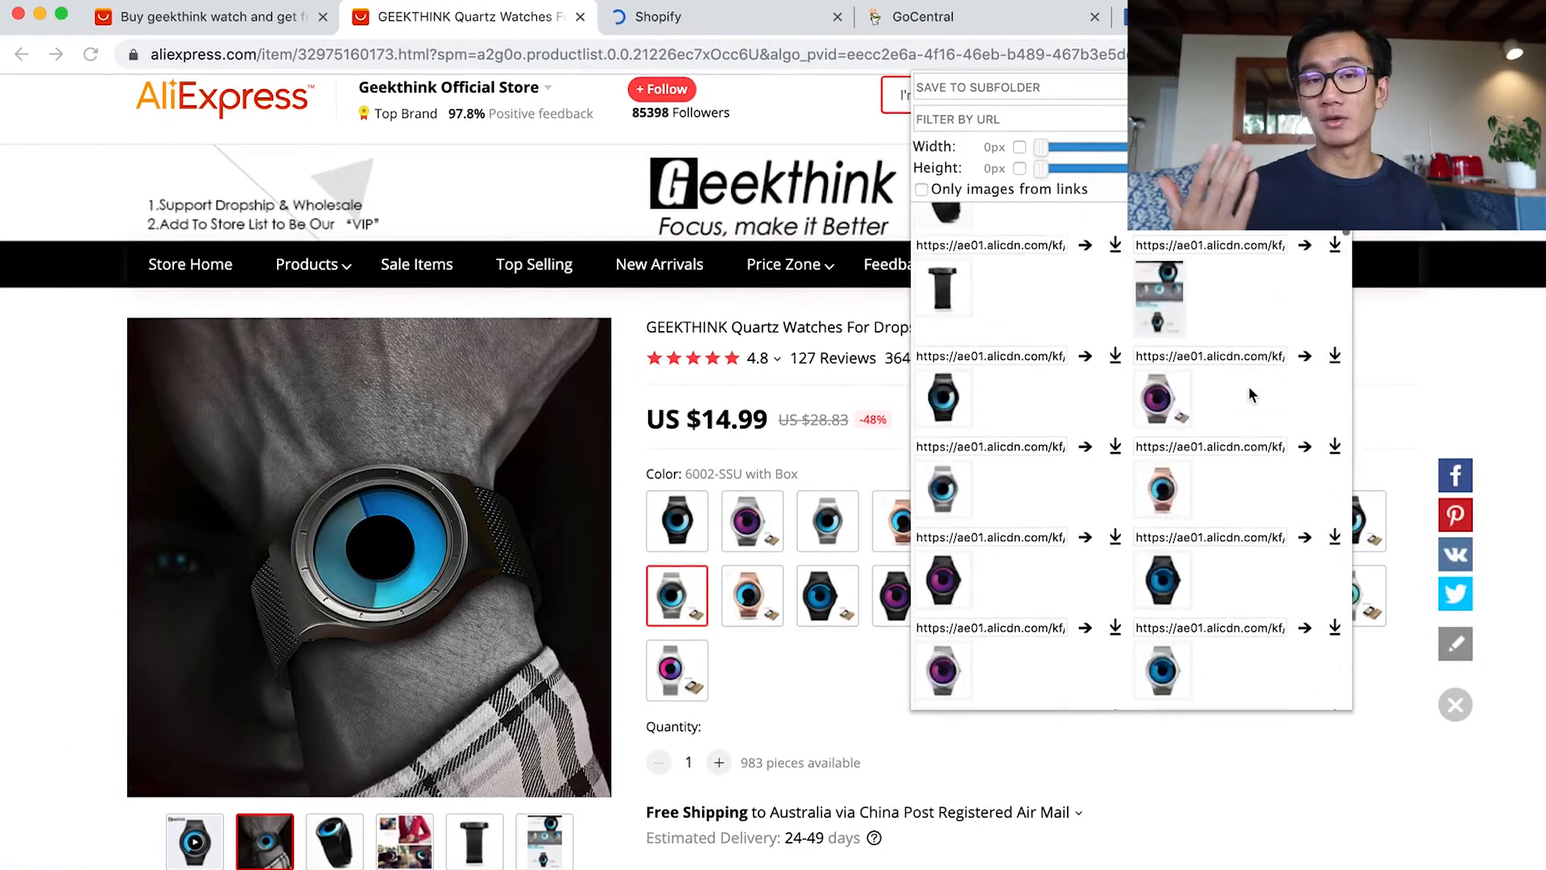
scroll(1248, 394, up, 10)
scroll(1117, 471, down, 5)
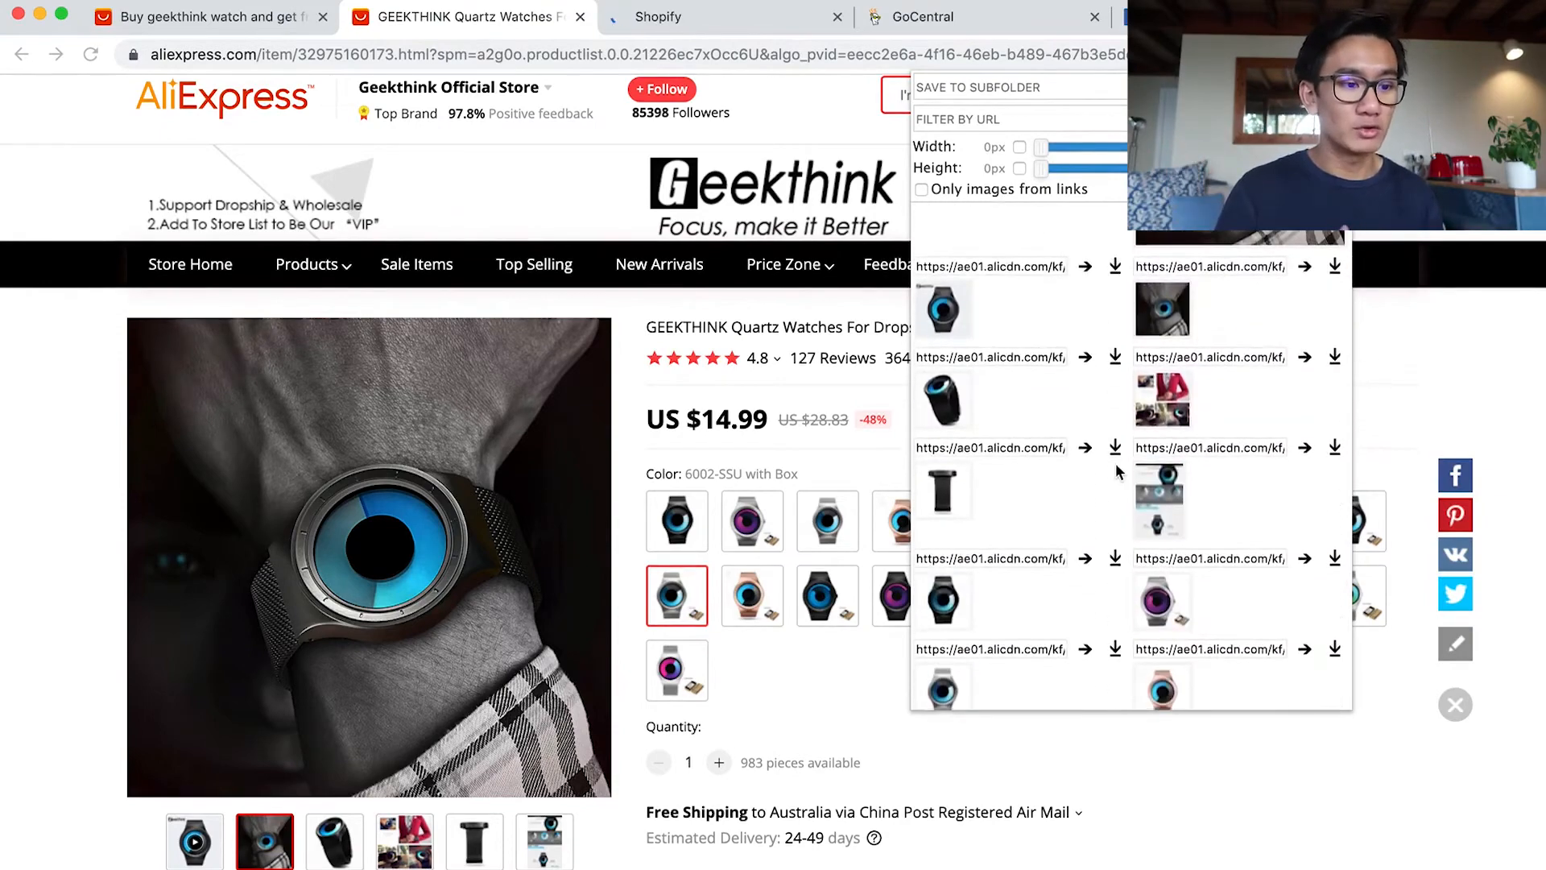
scroll(1116, 471, down, 5)
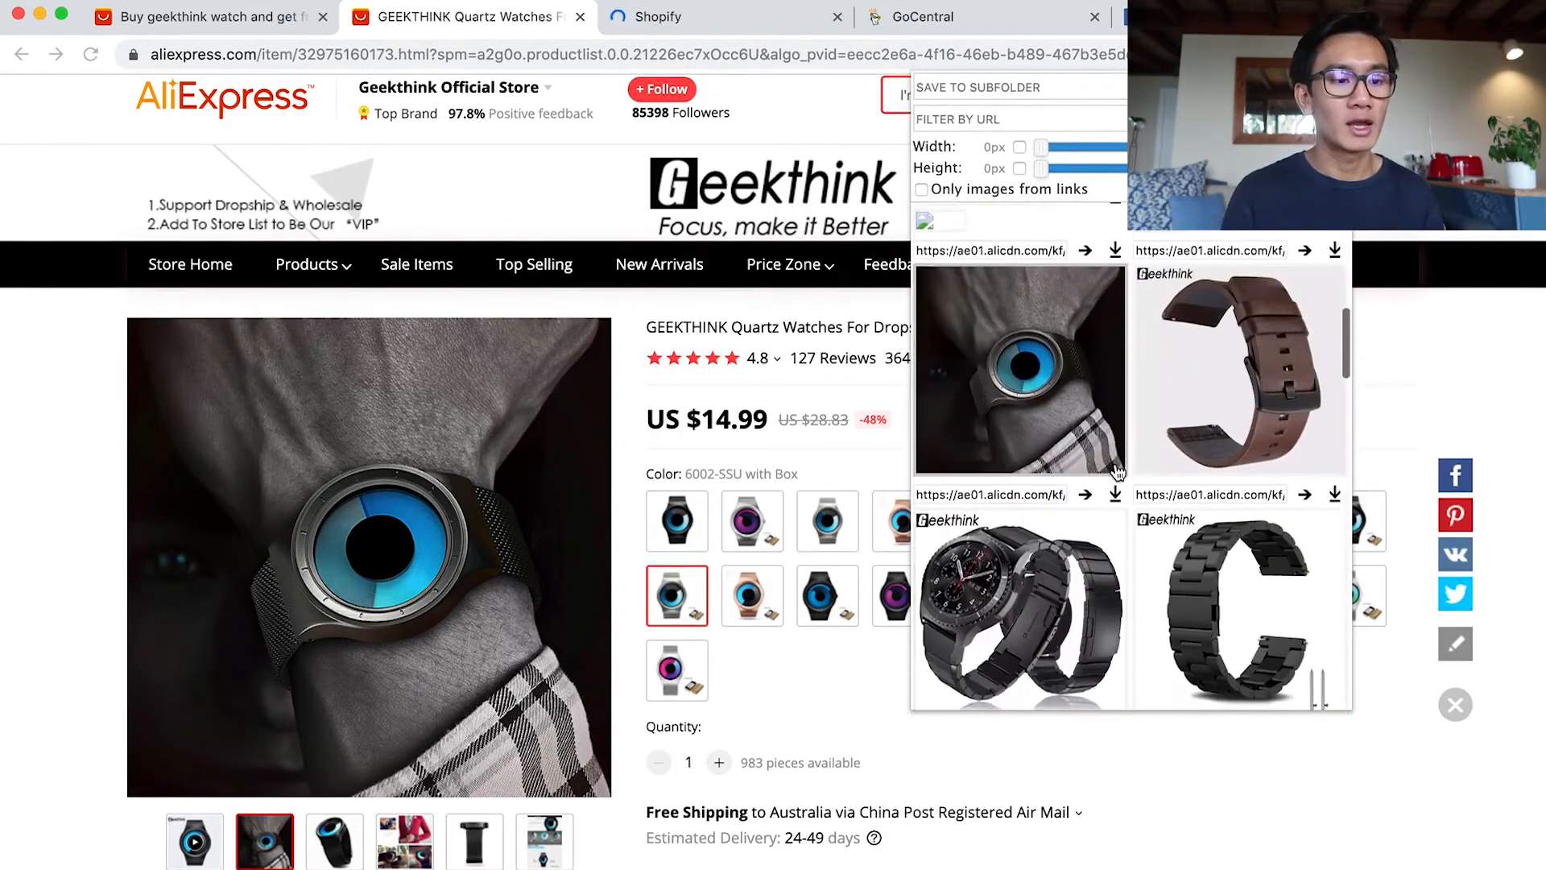
scroll(1117, 471, down, 10)
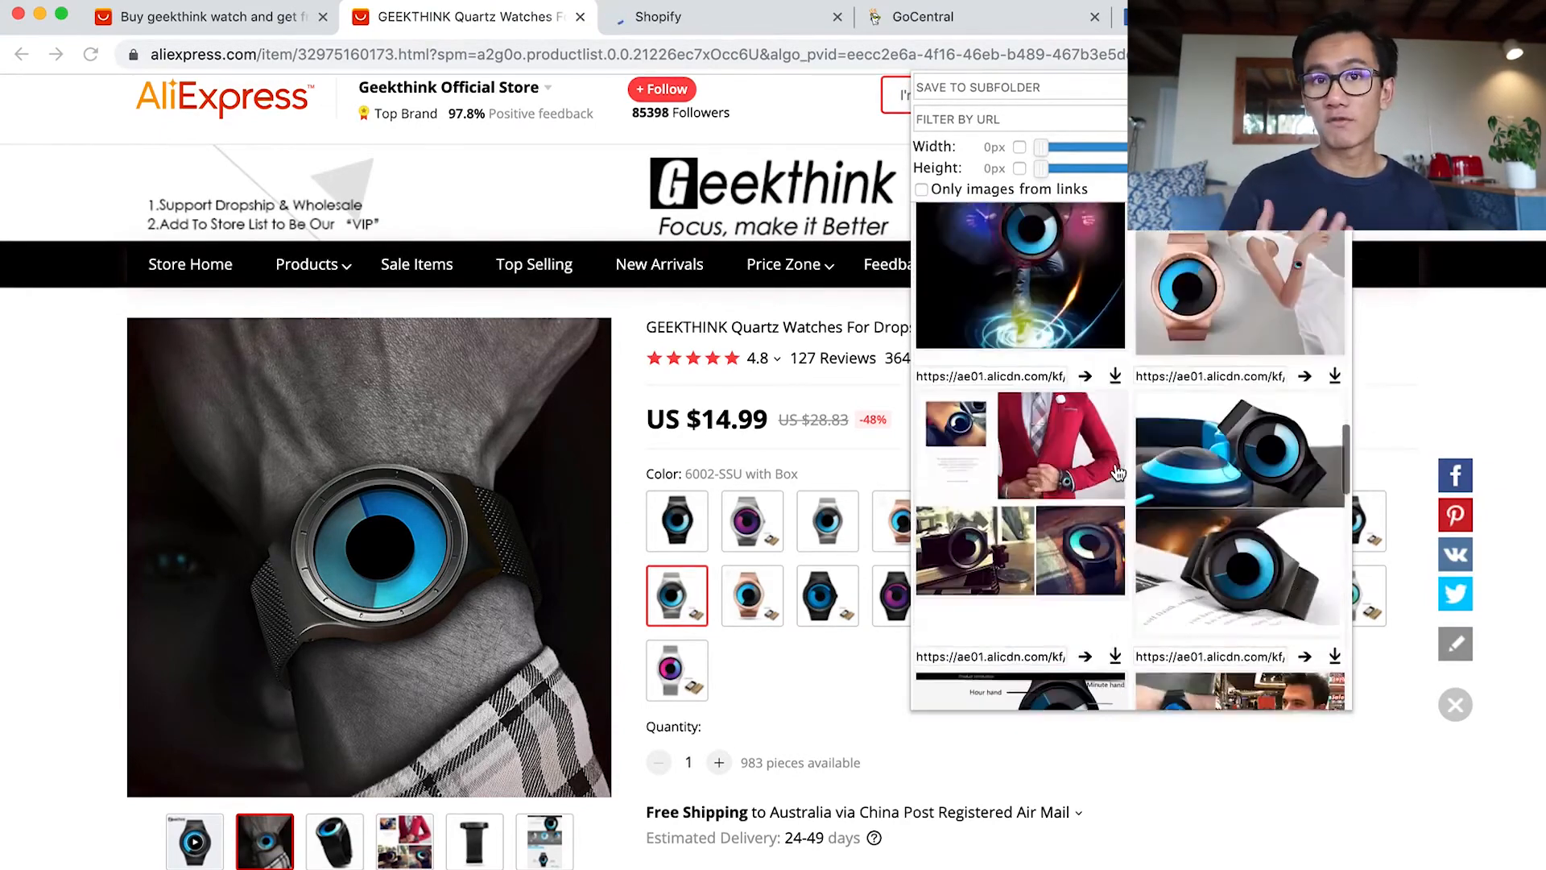
scroll(1118, 471, up, 5)
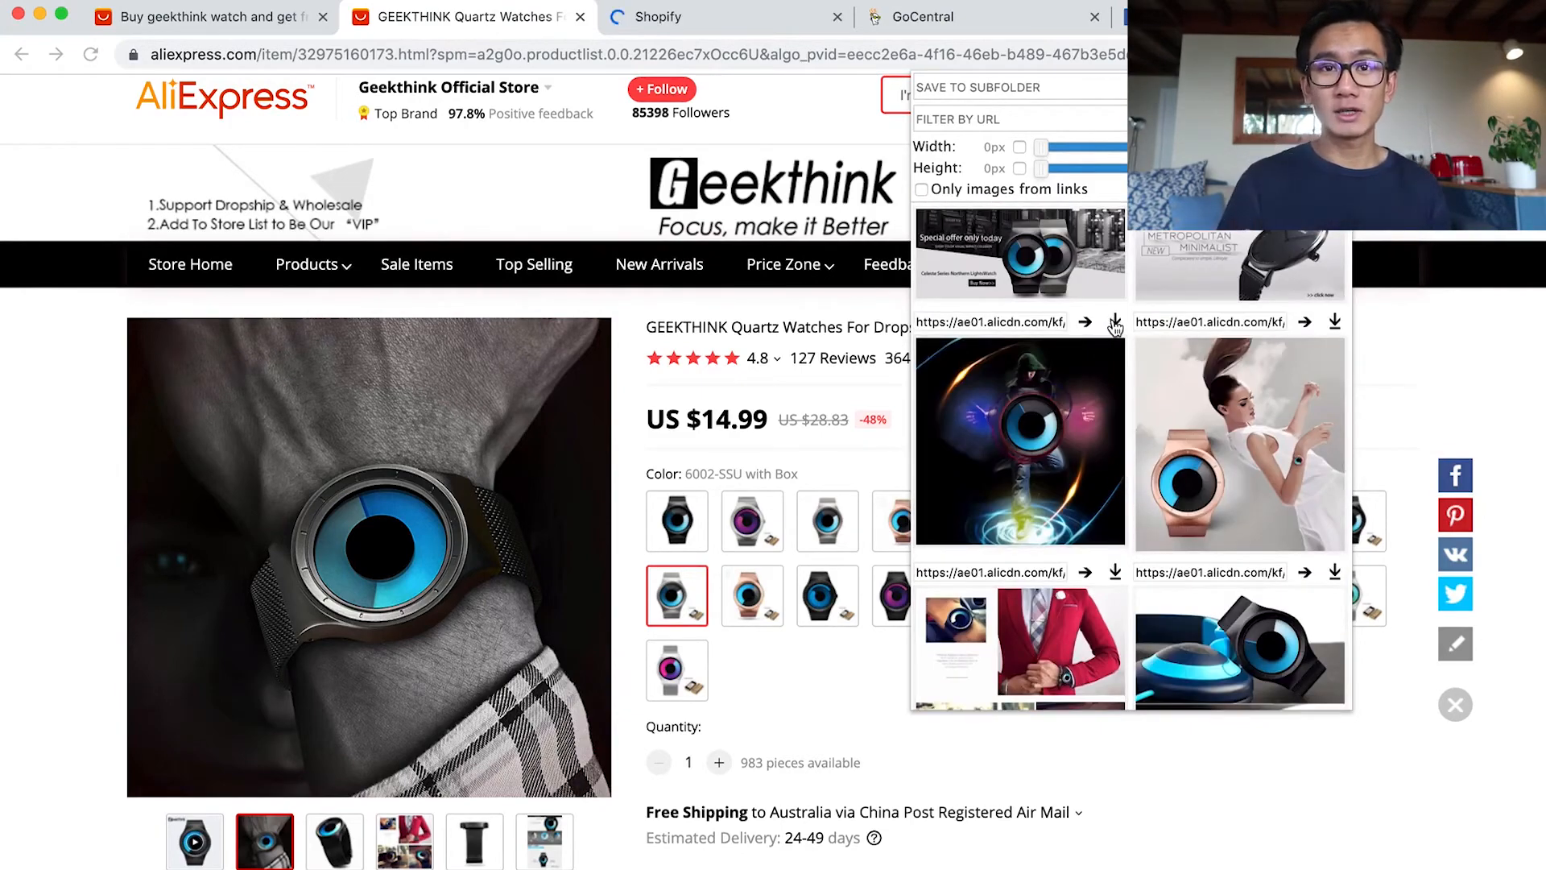
click(1334, 322)
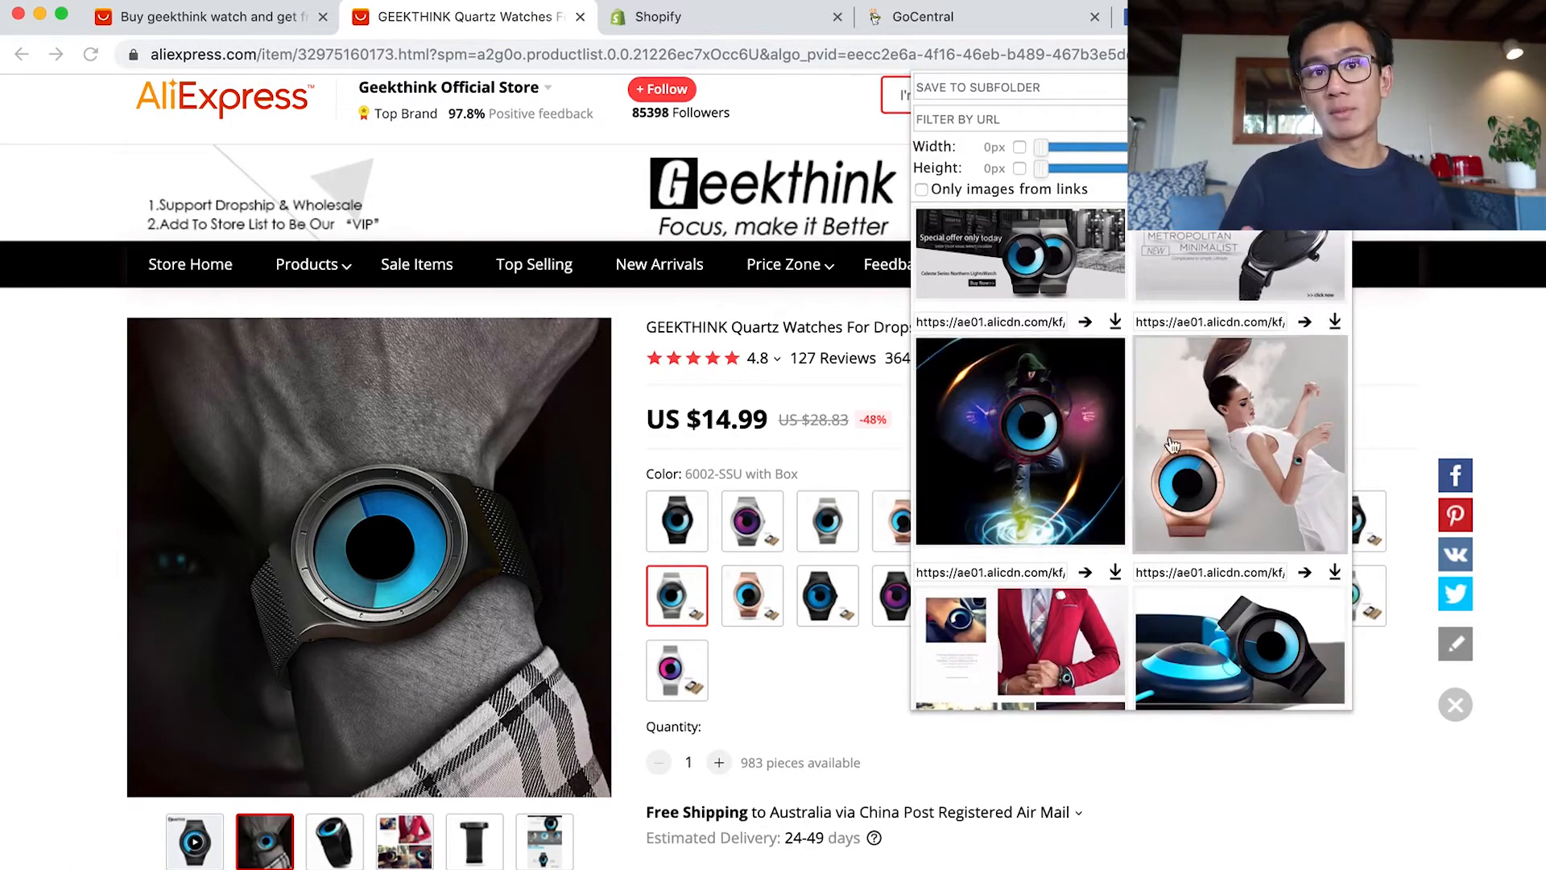
scroll(1181, 443, up, 2)
scroll(1181, 443, up, 5)
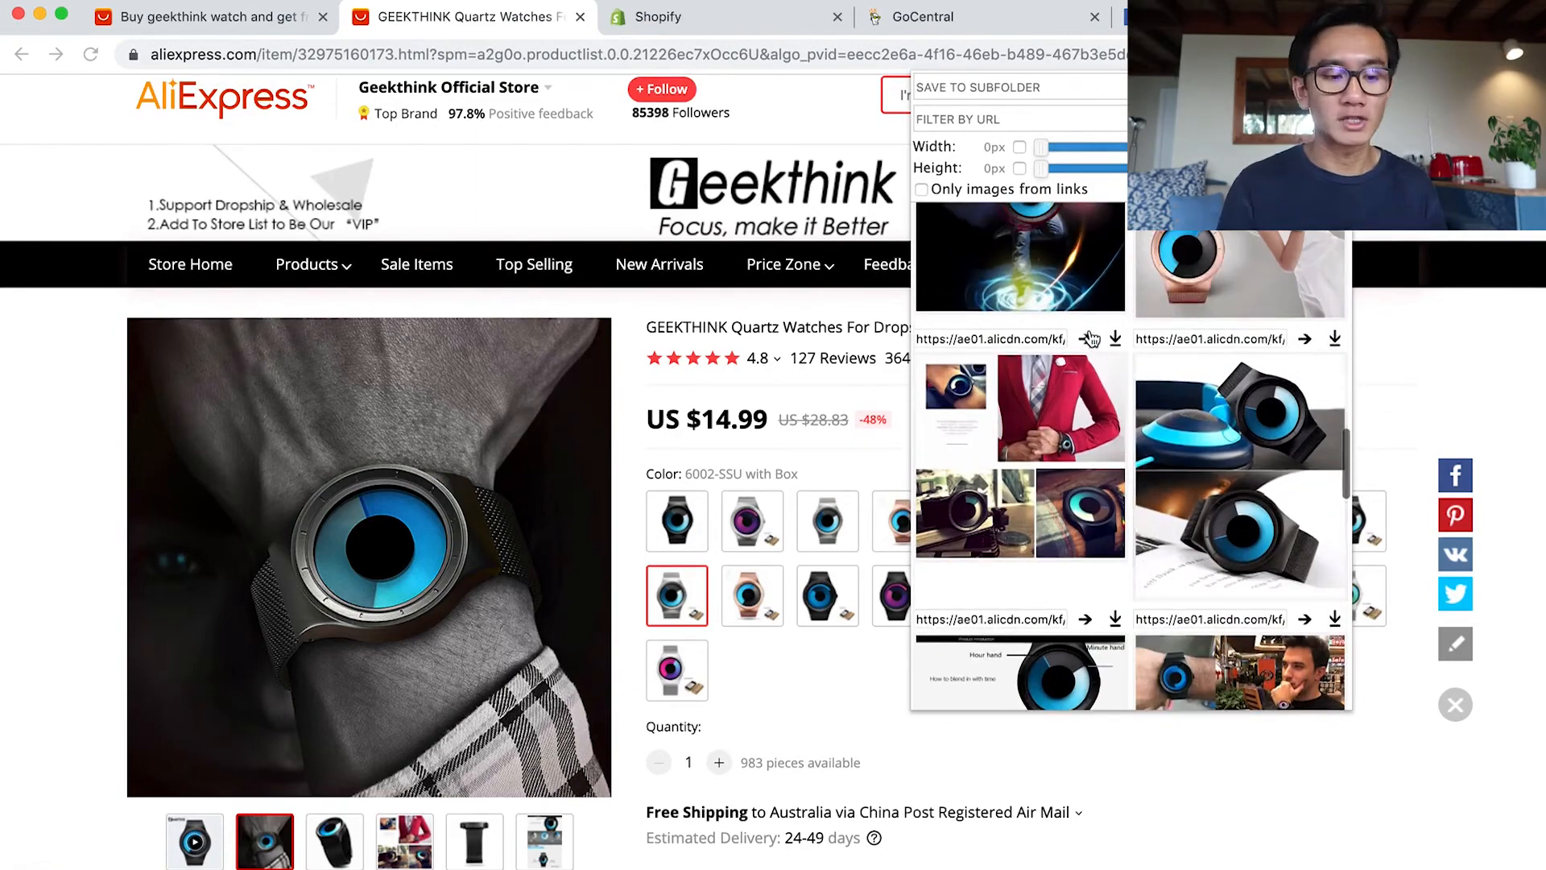
Step: Play the product video in the watch listing's gallery and download it
click(194, 841)
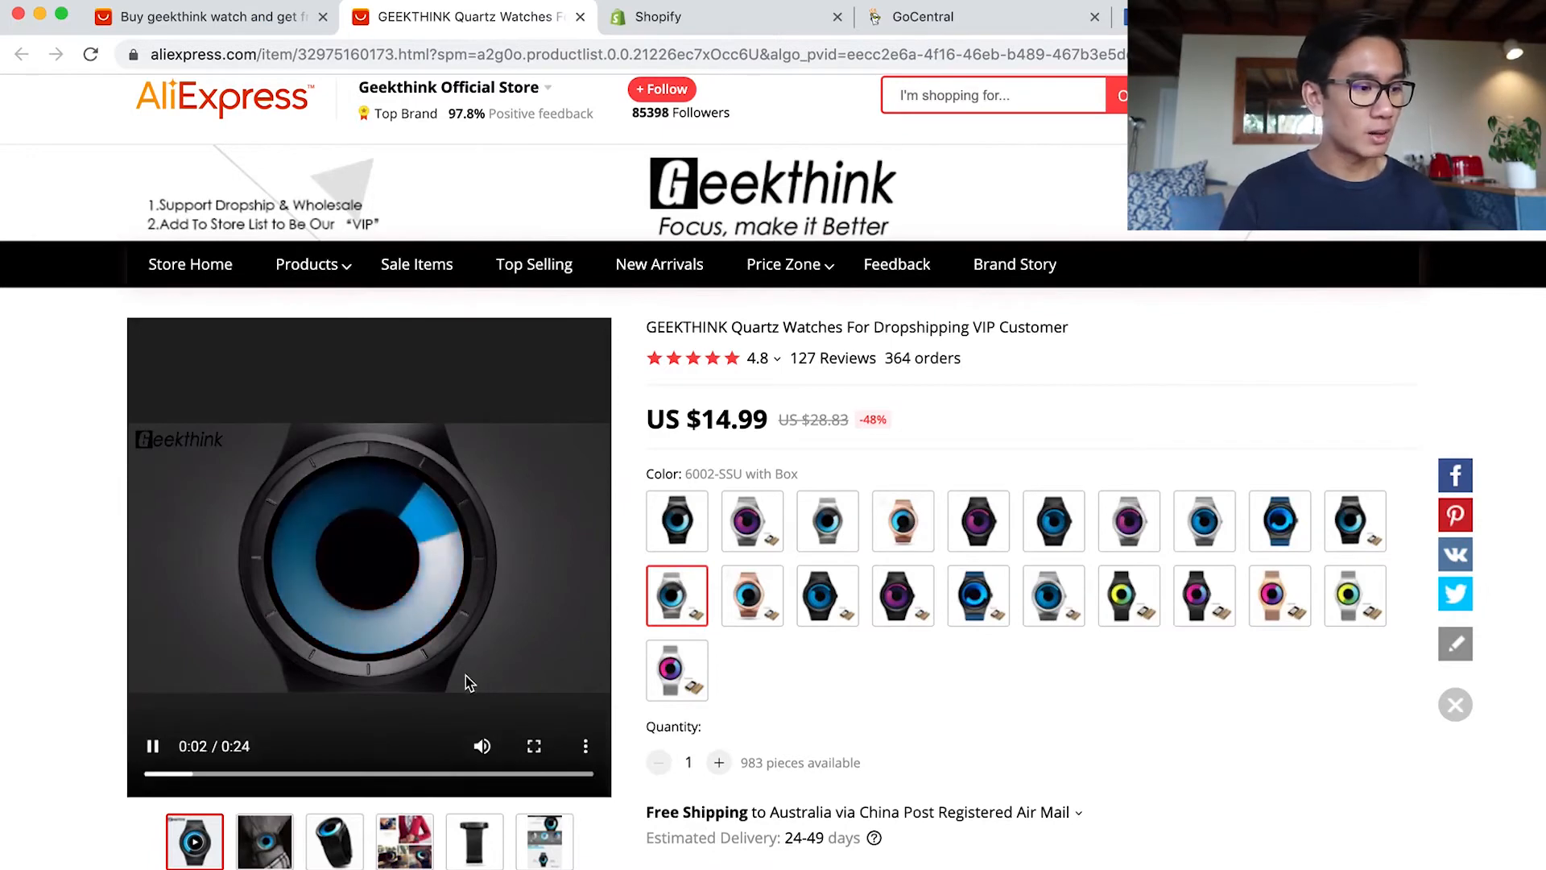
click(586, 748)
click(503, 716)
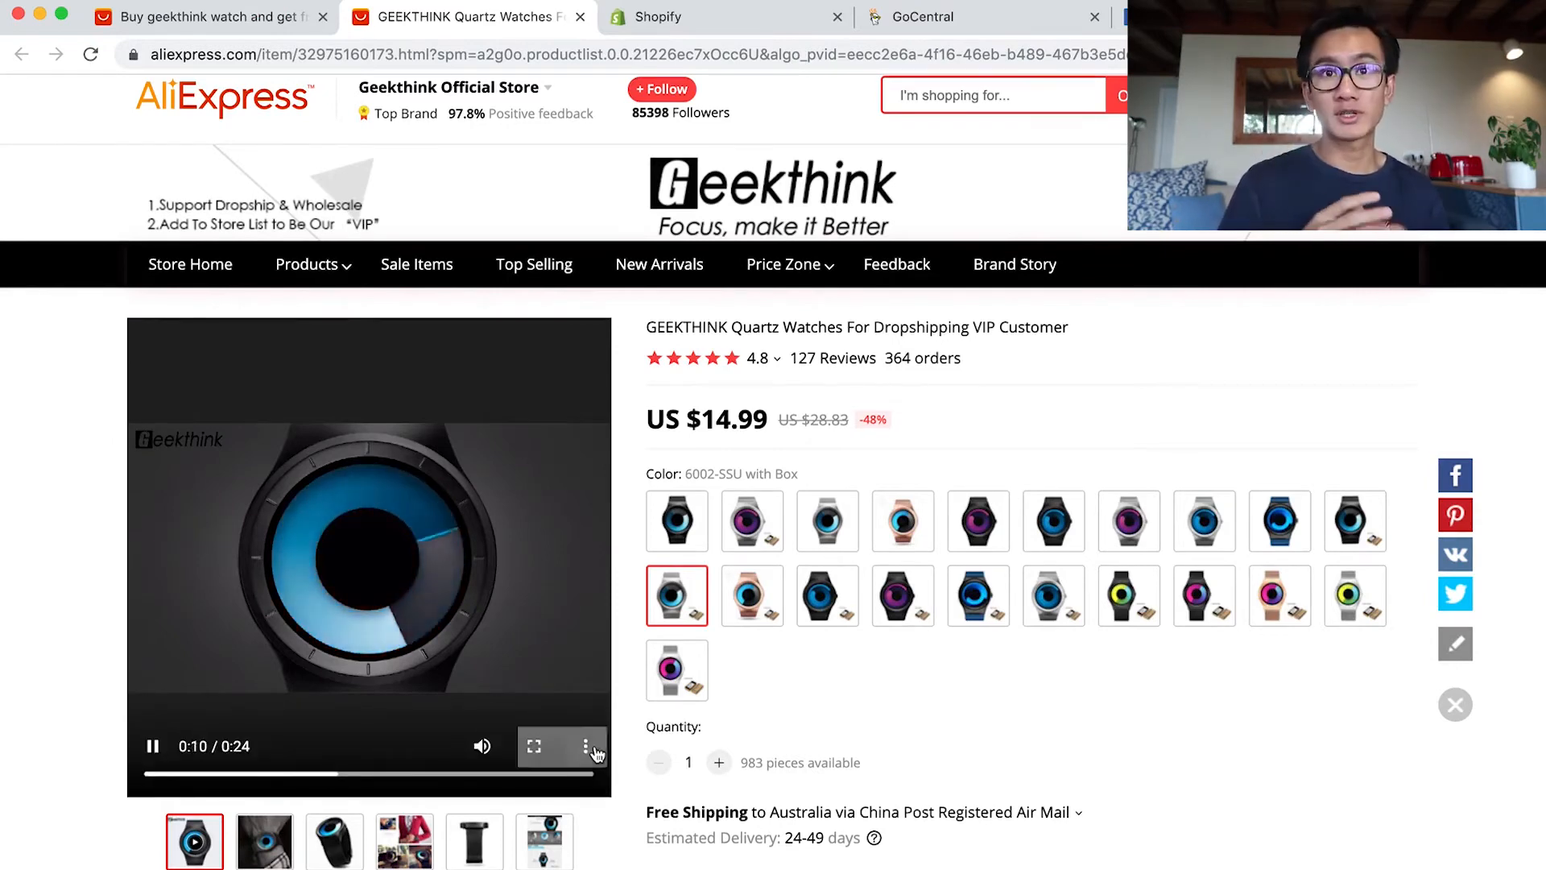
click(585, 748)
click(535, 709)
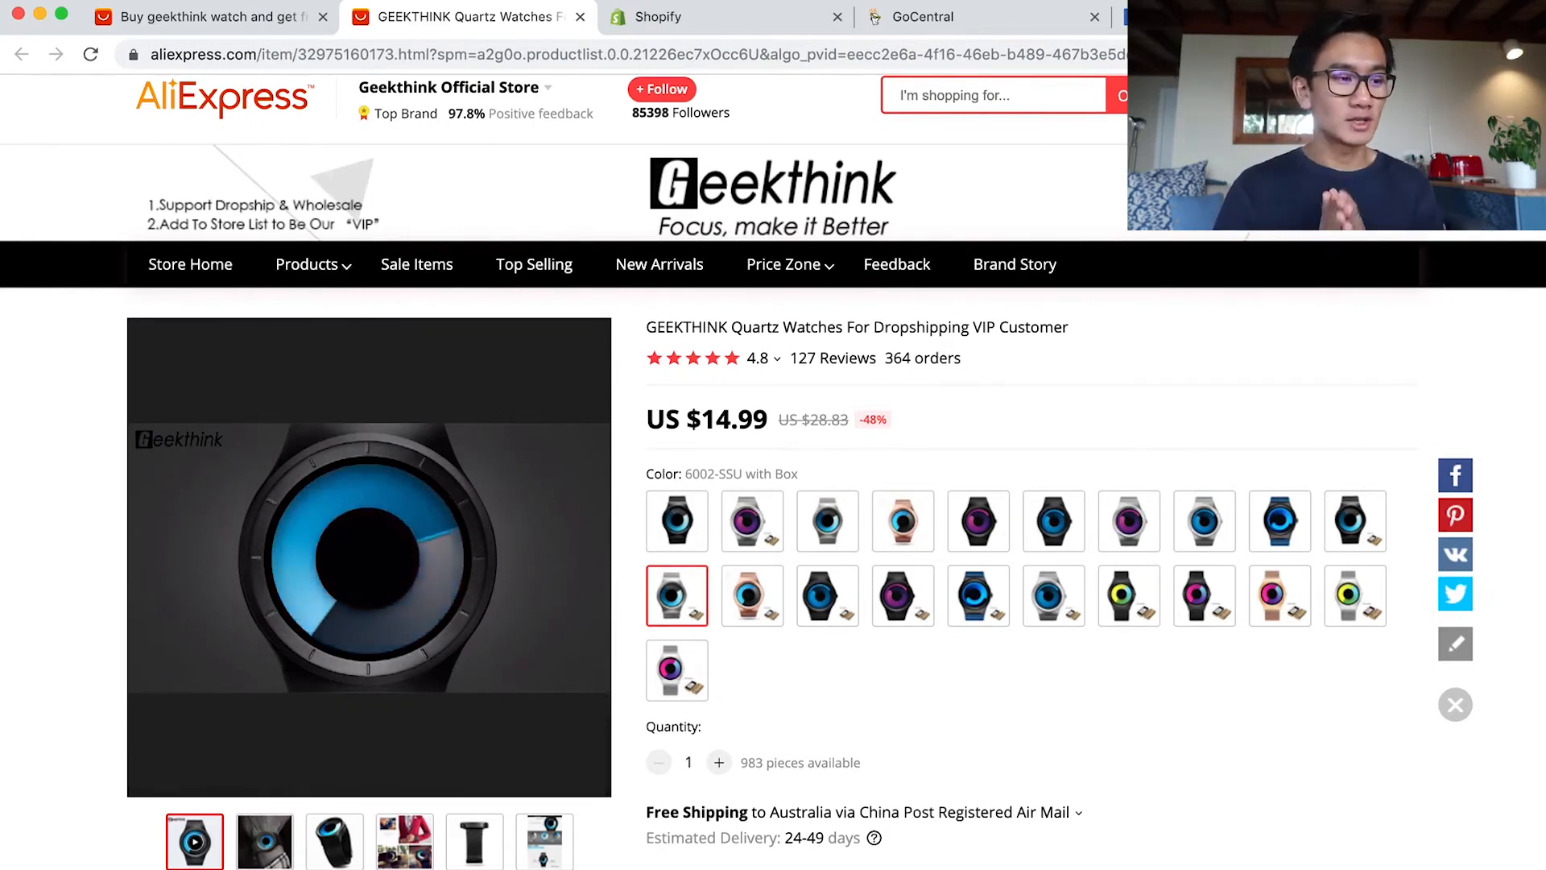
Step: Return to the Shopify domain settings and check the connection status of 360glide.com
click(1054, 26)
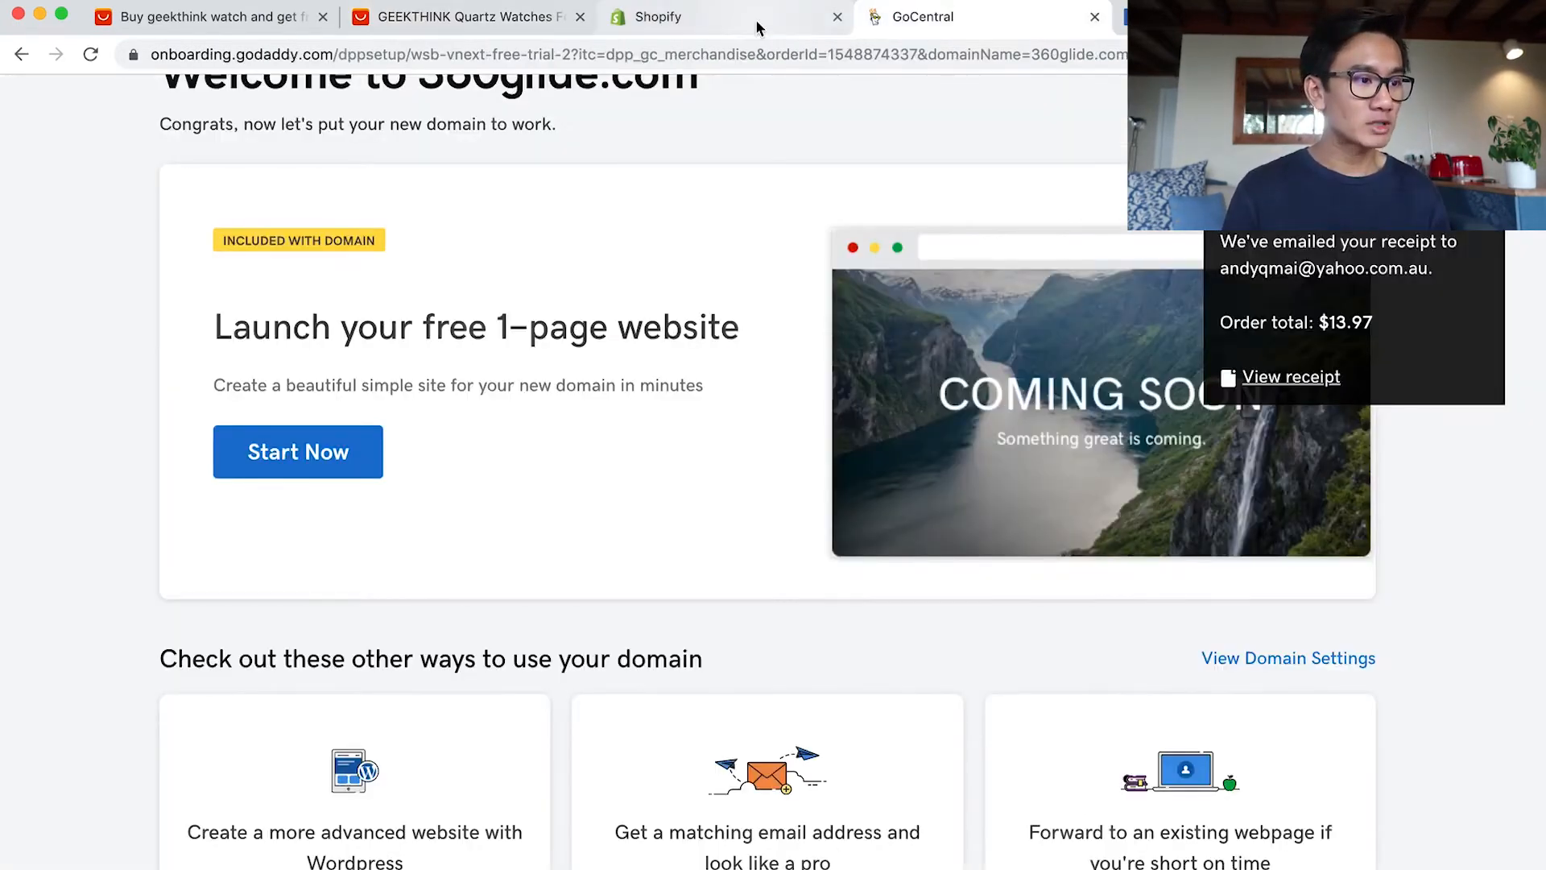
click(685, 17)
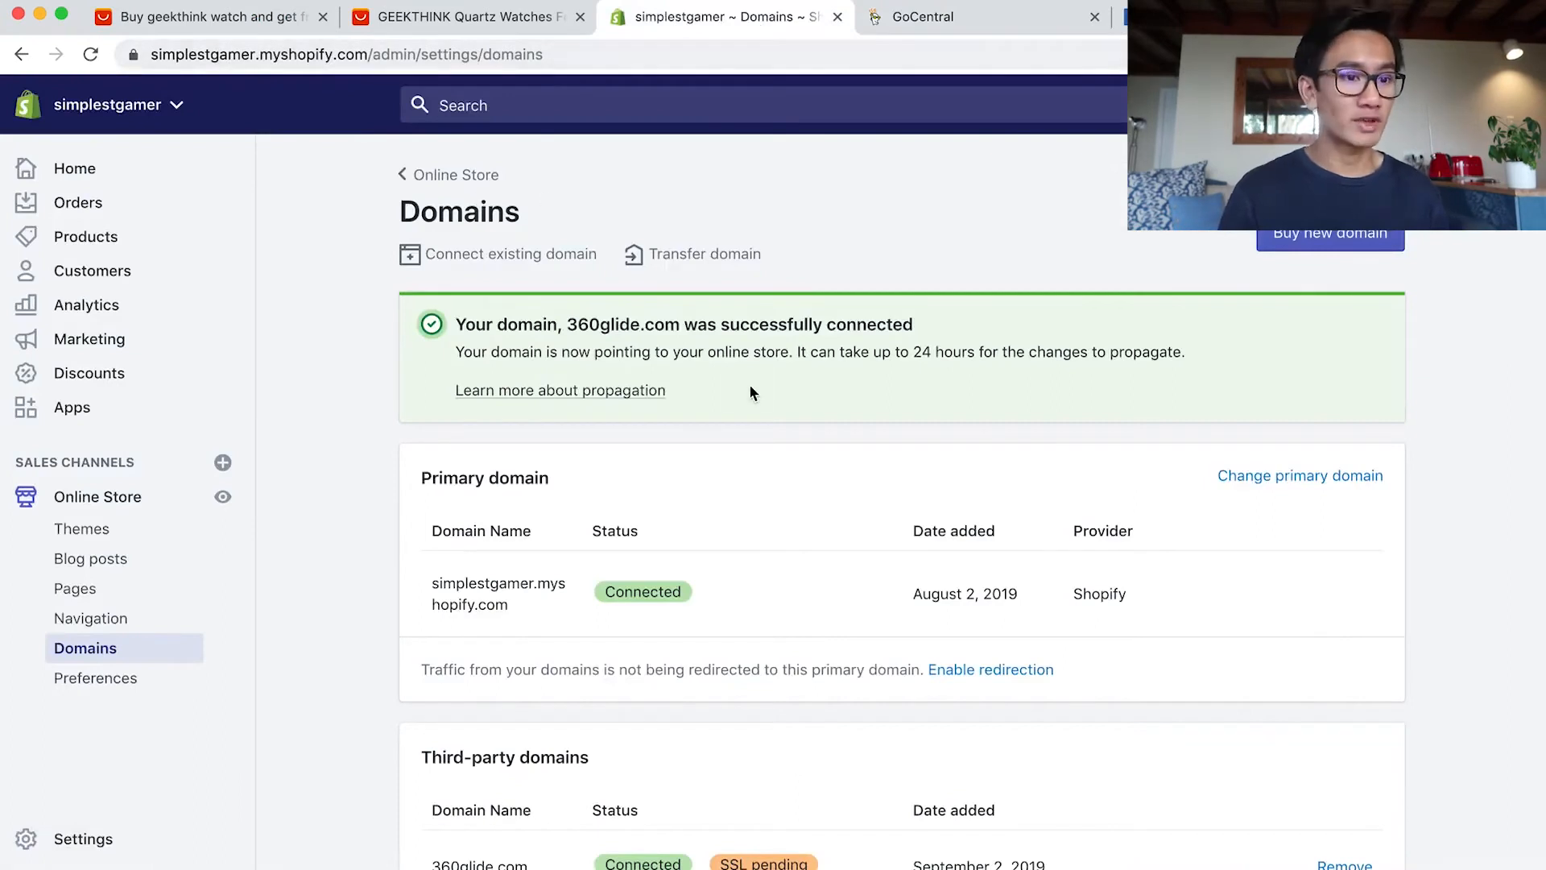
scroll(641, 394, down, 1)
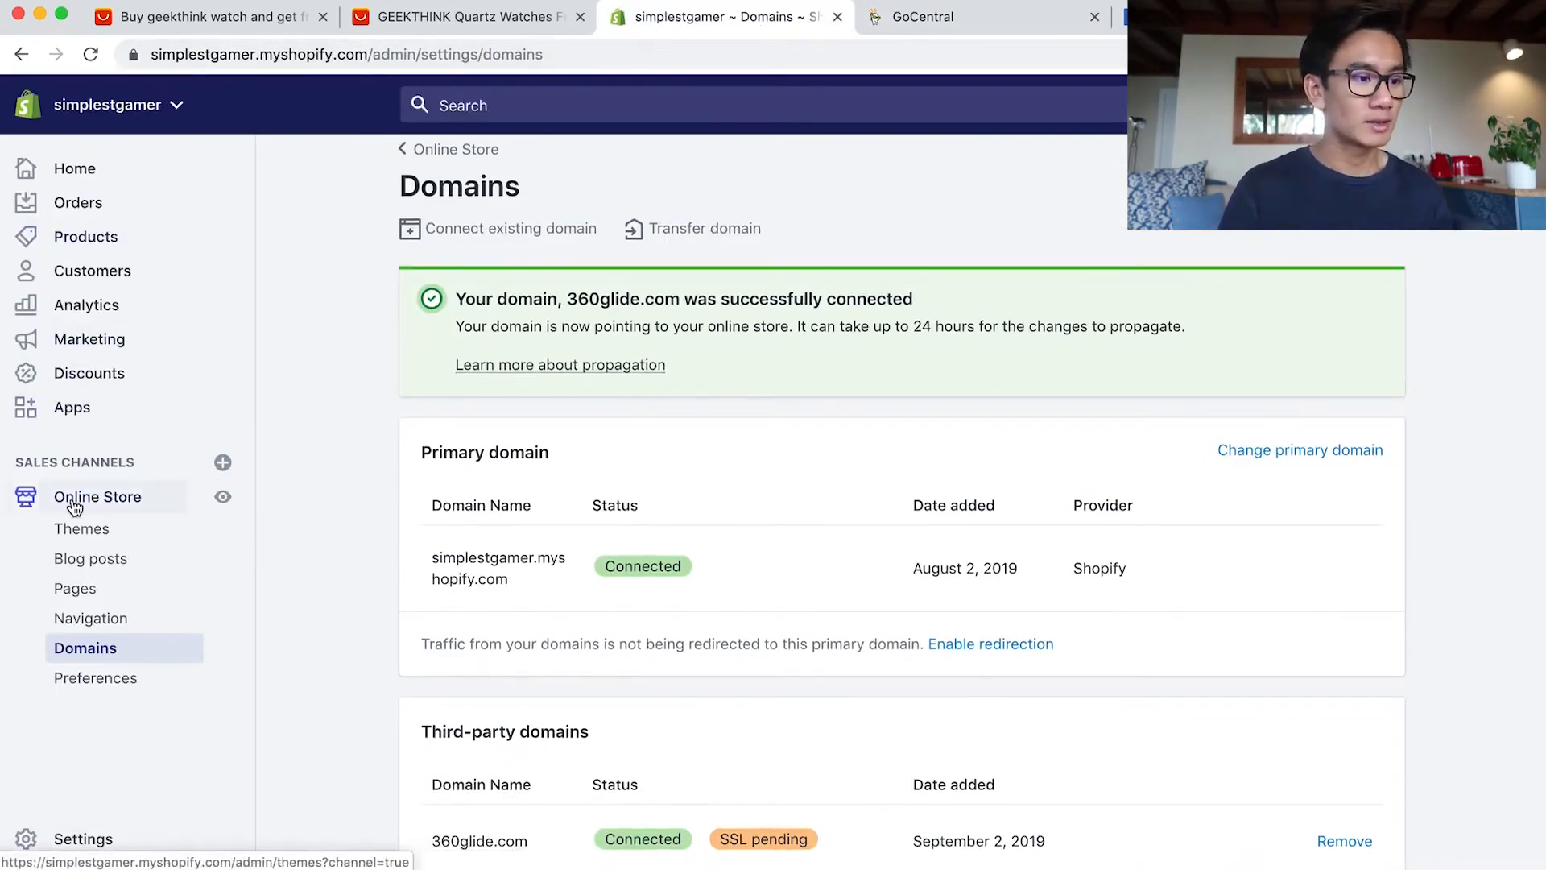
Step: Go to the online store's themes and browse the catalogue of free Shopify themes
click(81, 538)
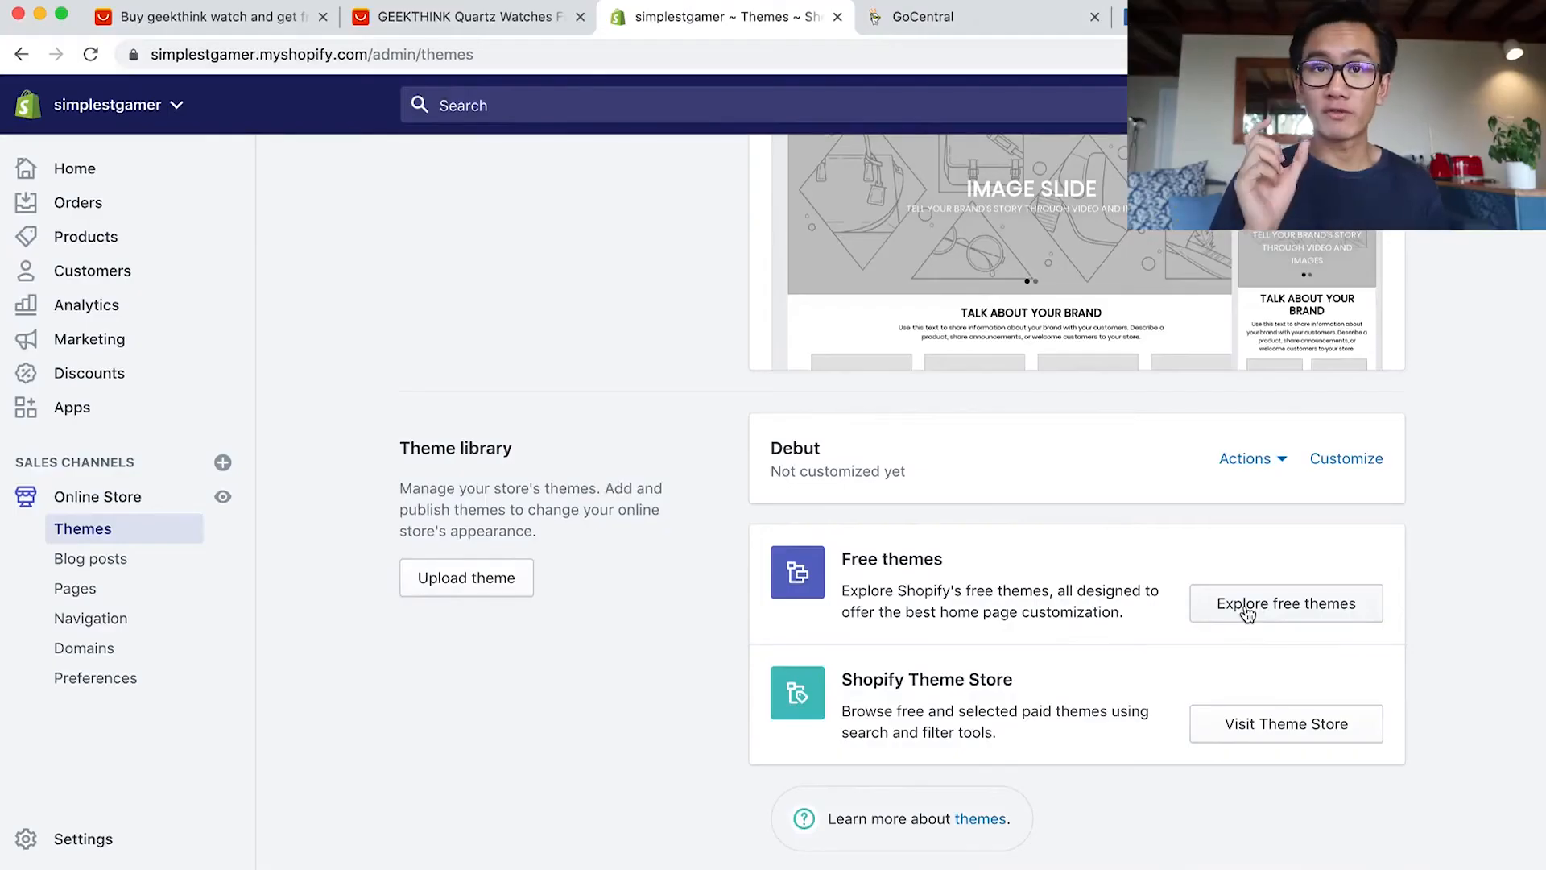
click(1247, 615)
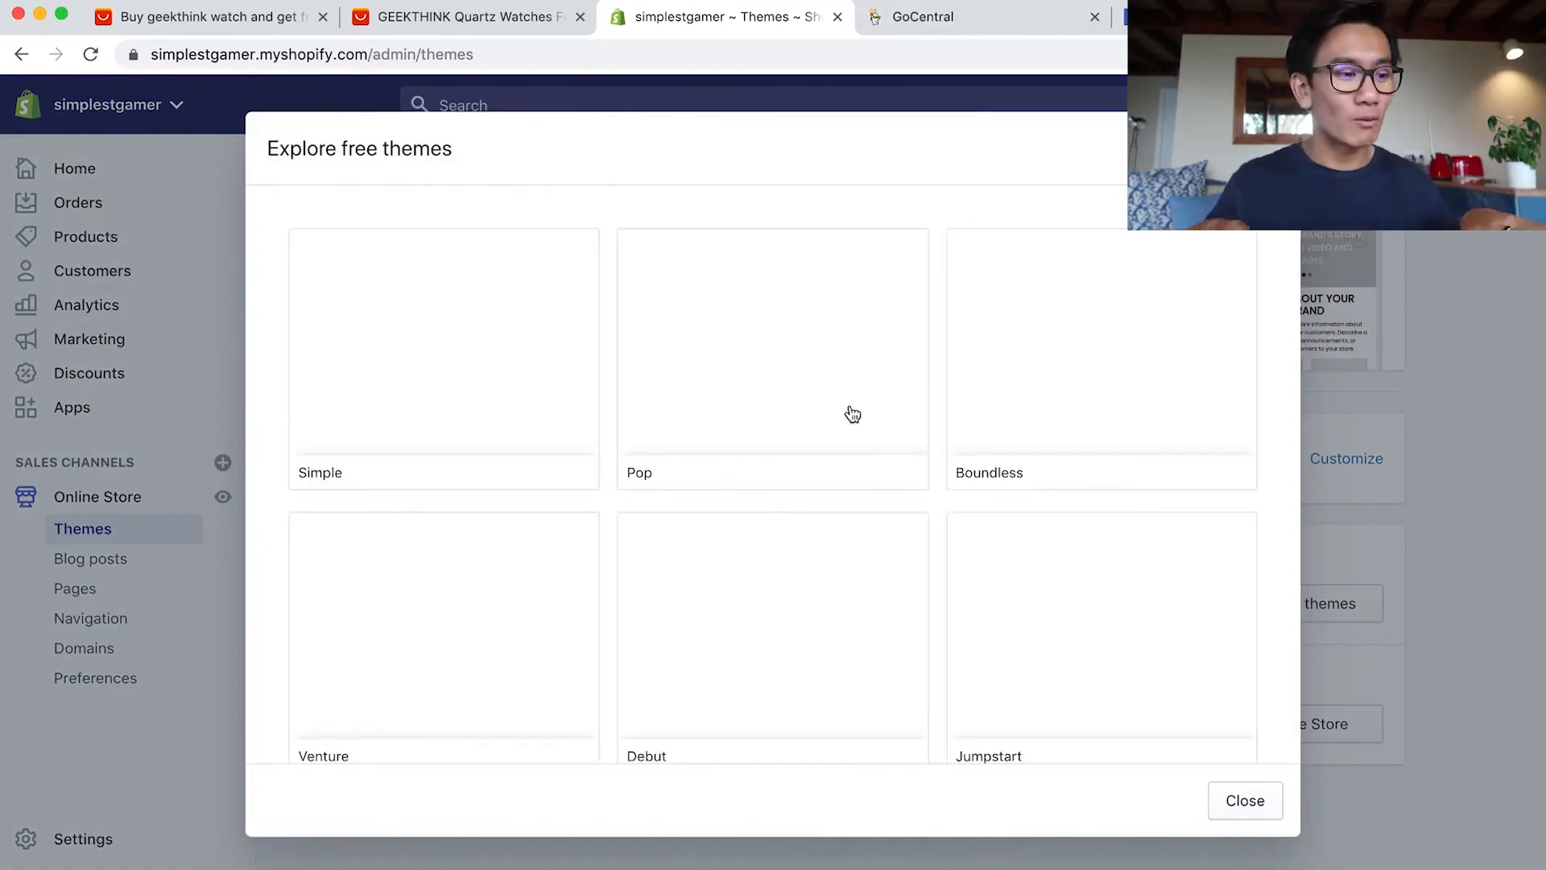
scroll(929, 557, down, 8)
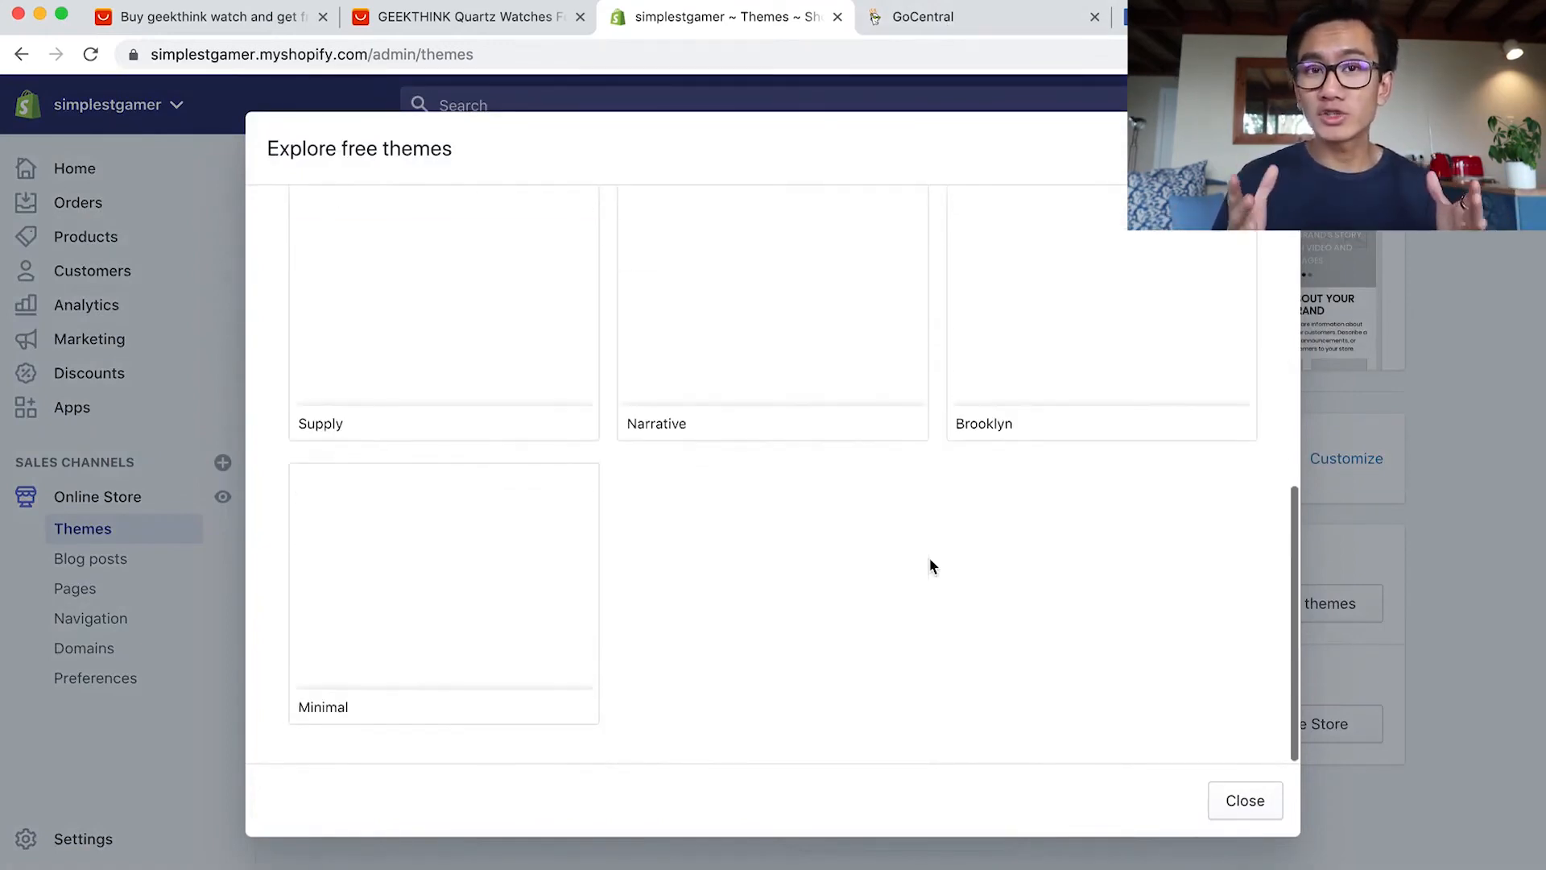
Step: Choose the Jumpstart theme from the free themes catalogue and add it to the theme library
scroll(931, 566, up, 3)
scroll(930, 563, up, 5)
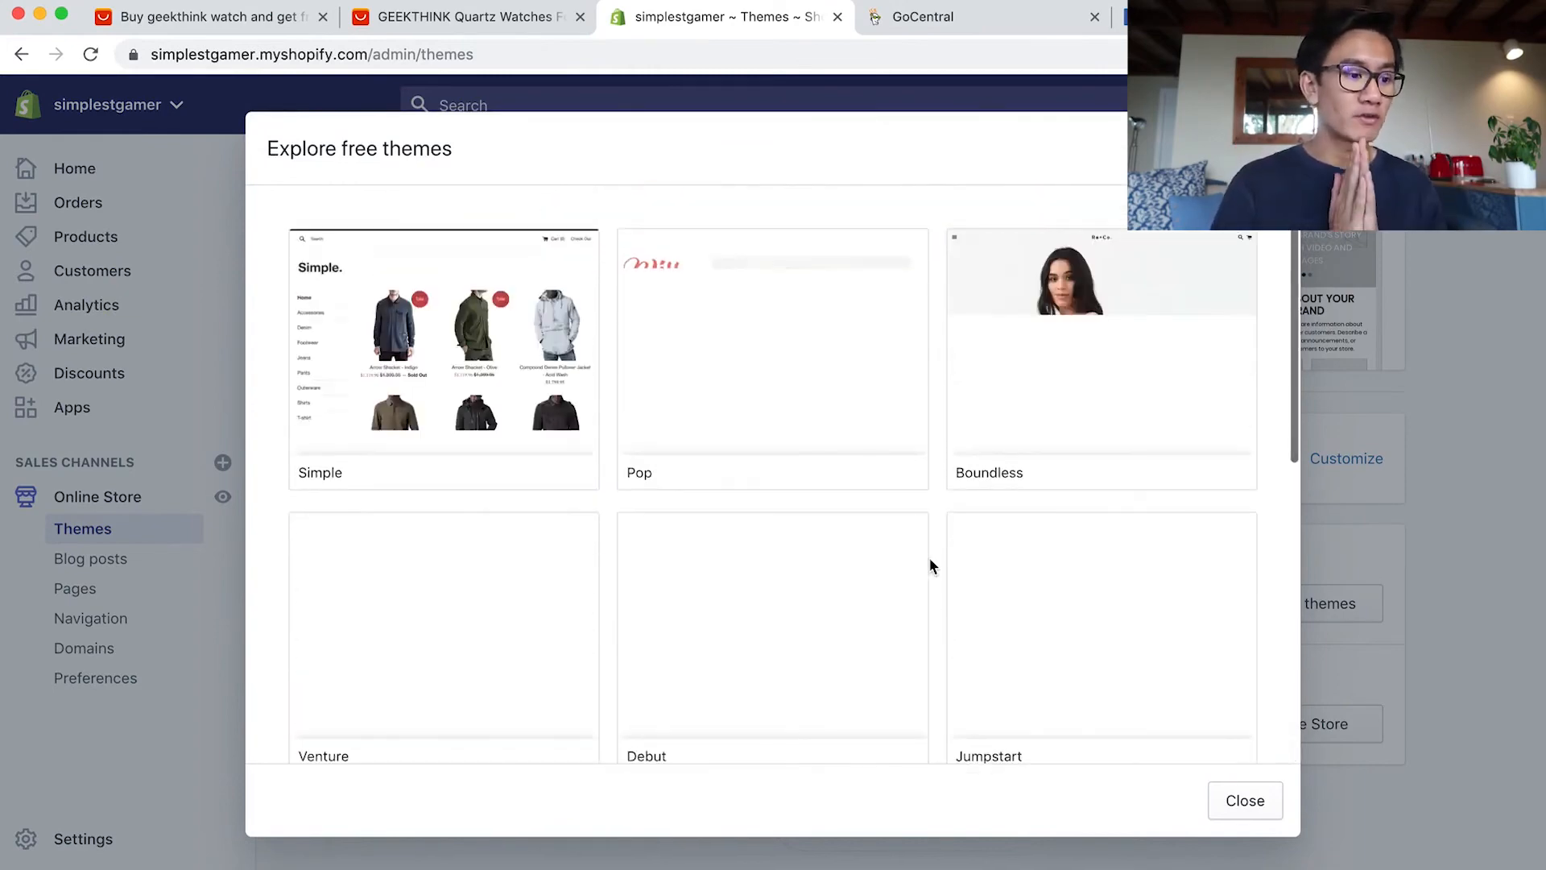
scroll(930, 564, down, 7)
scroll(930, 566, down, 2)
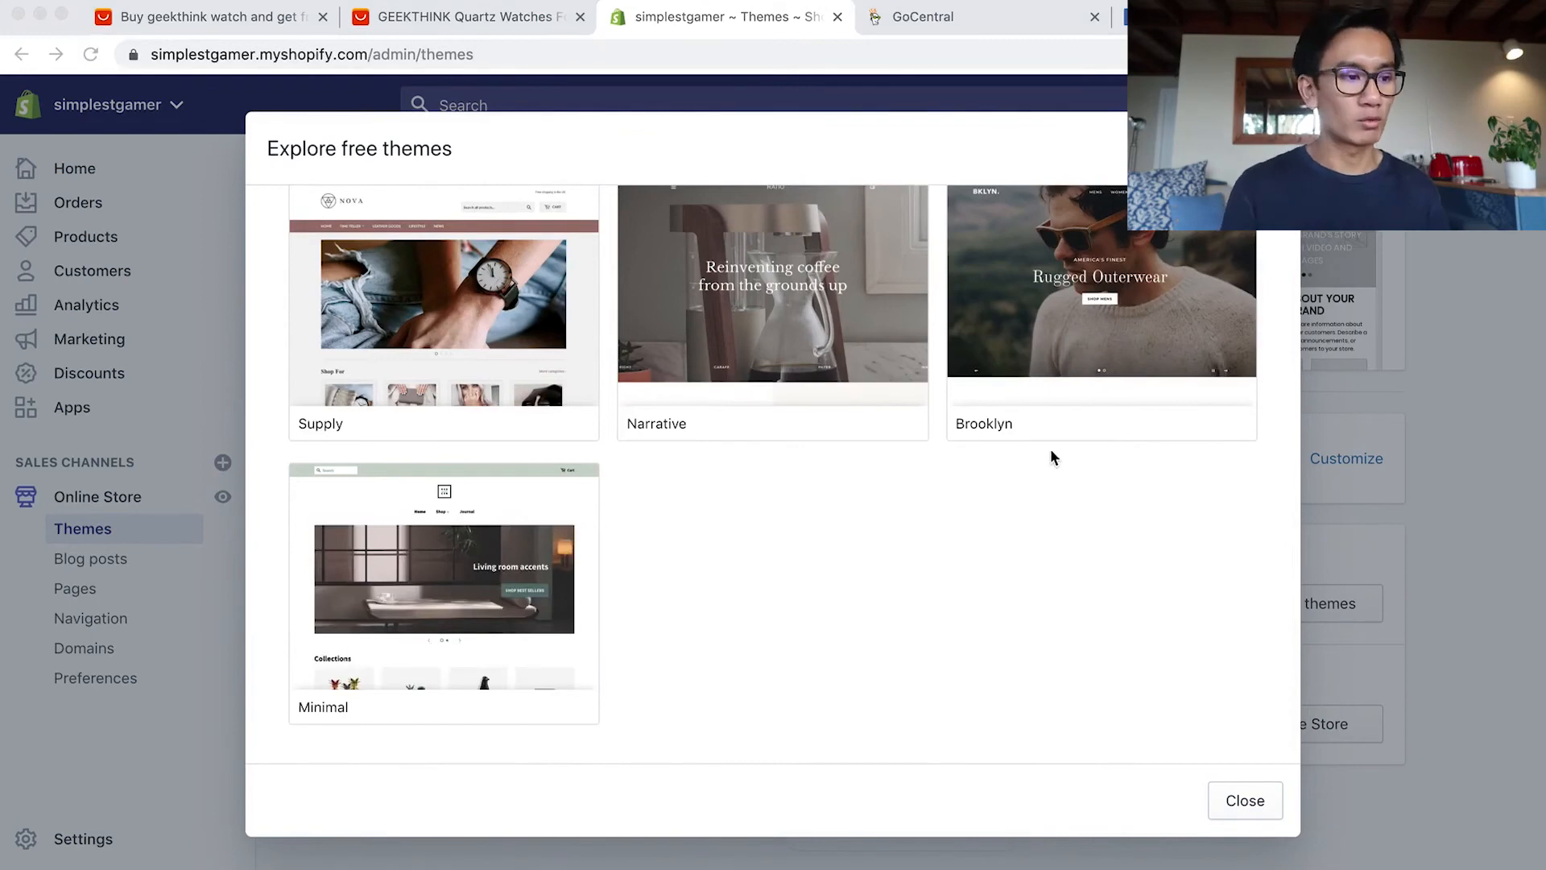
scroll(1051, 451, up, 5)
click(1118, 355)
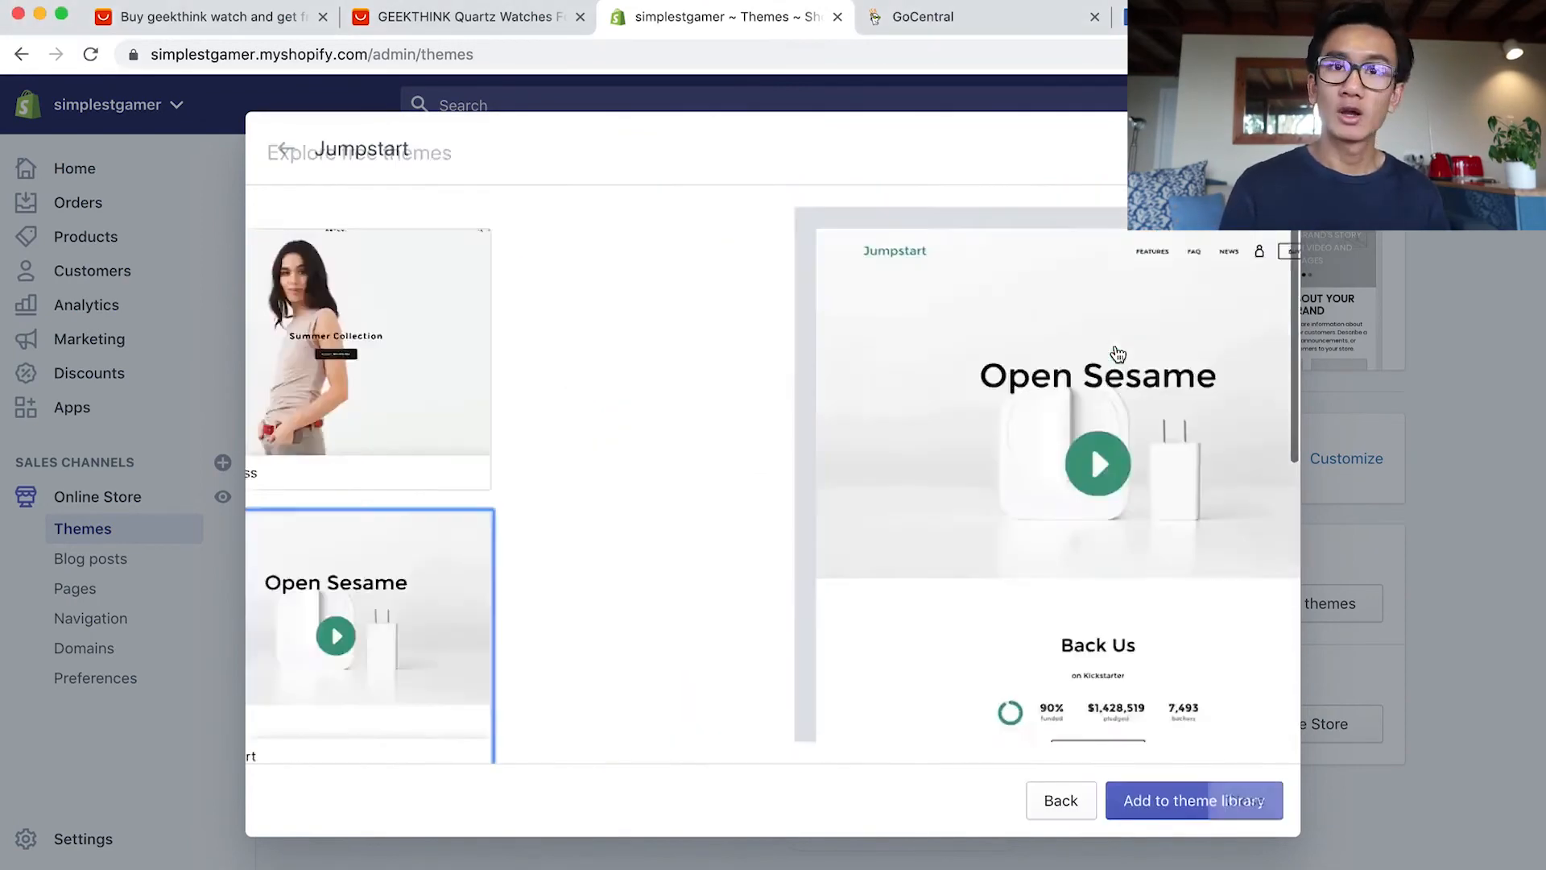
click(1223, 809)
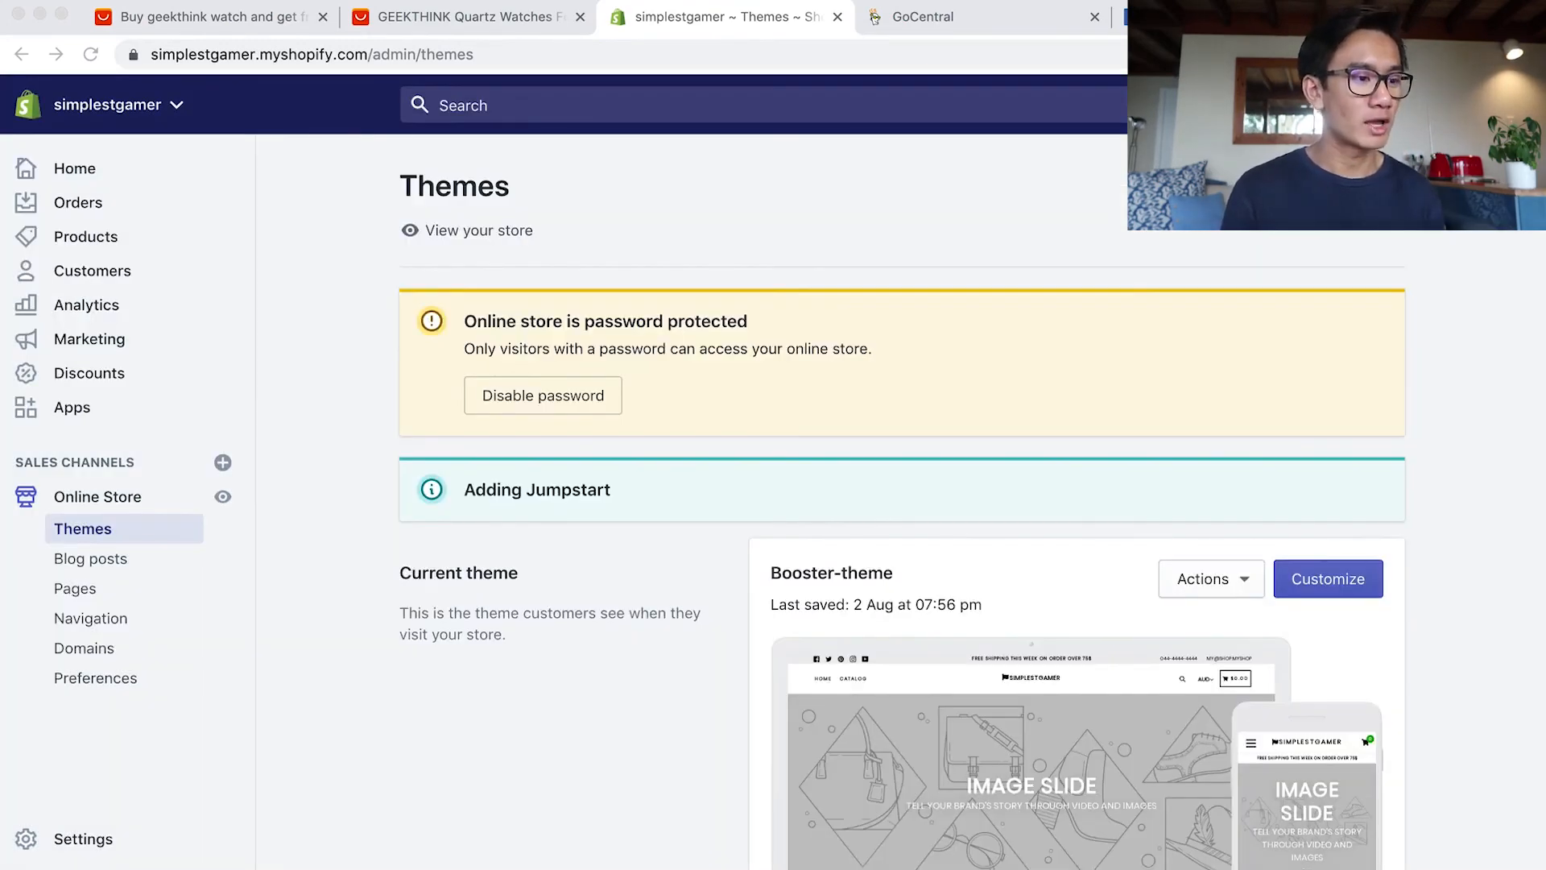
Step: Publish the Jumpstart theme from the theme library as the store's current theme, replacing Booster-theme
scroll(1271, 703, down, 5)
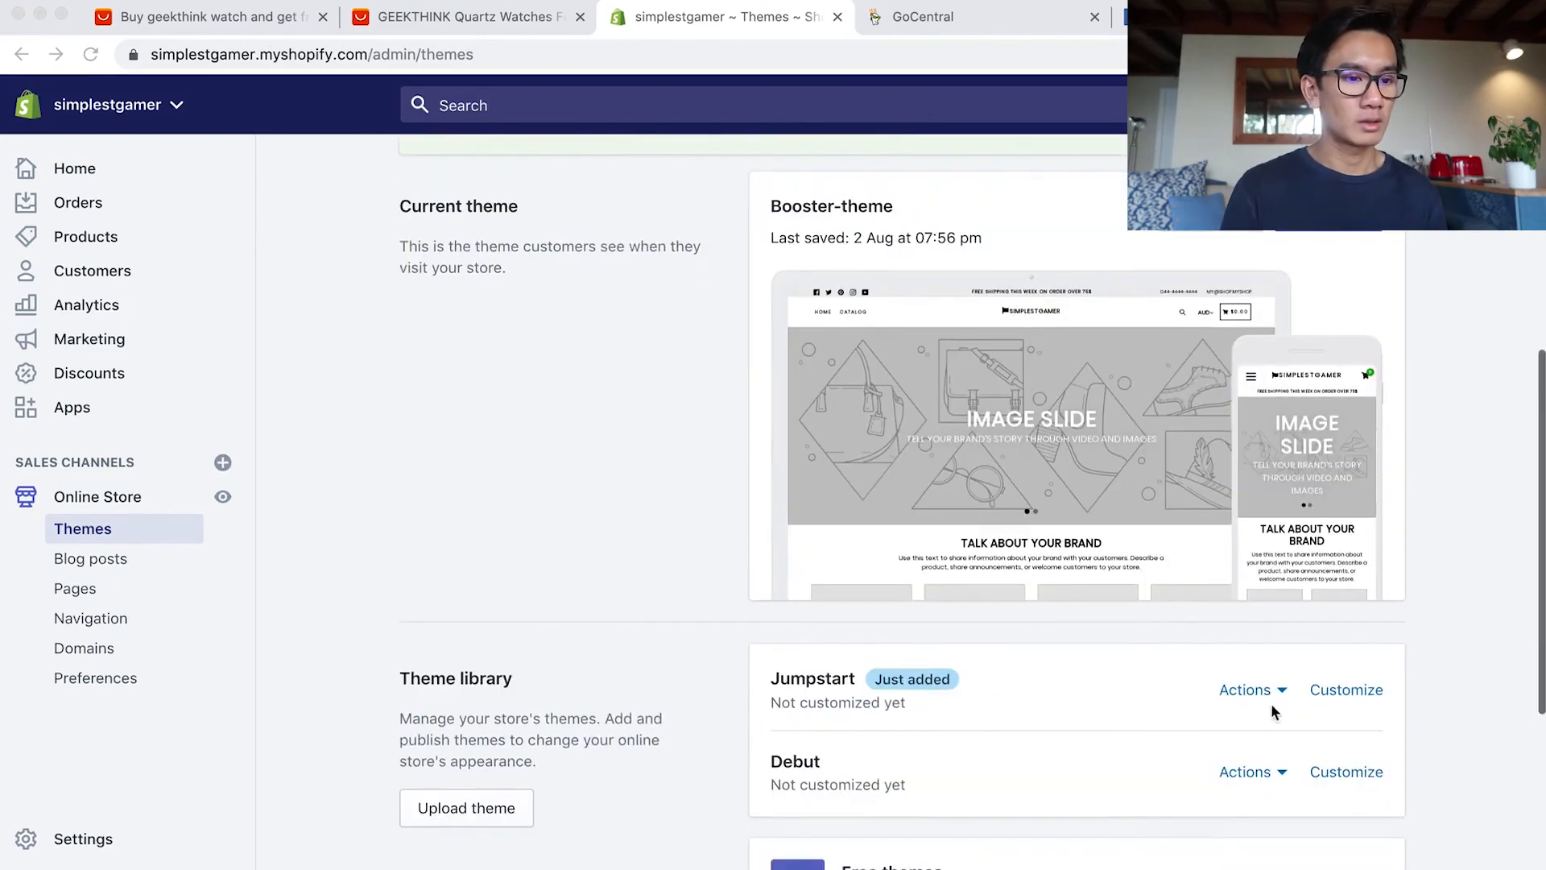
click(1278, 691)
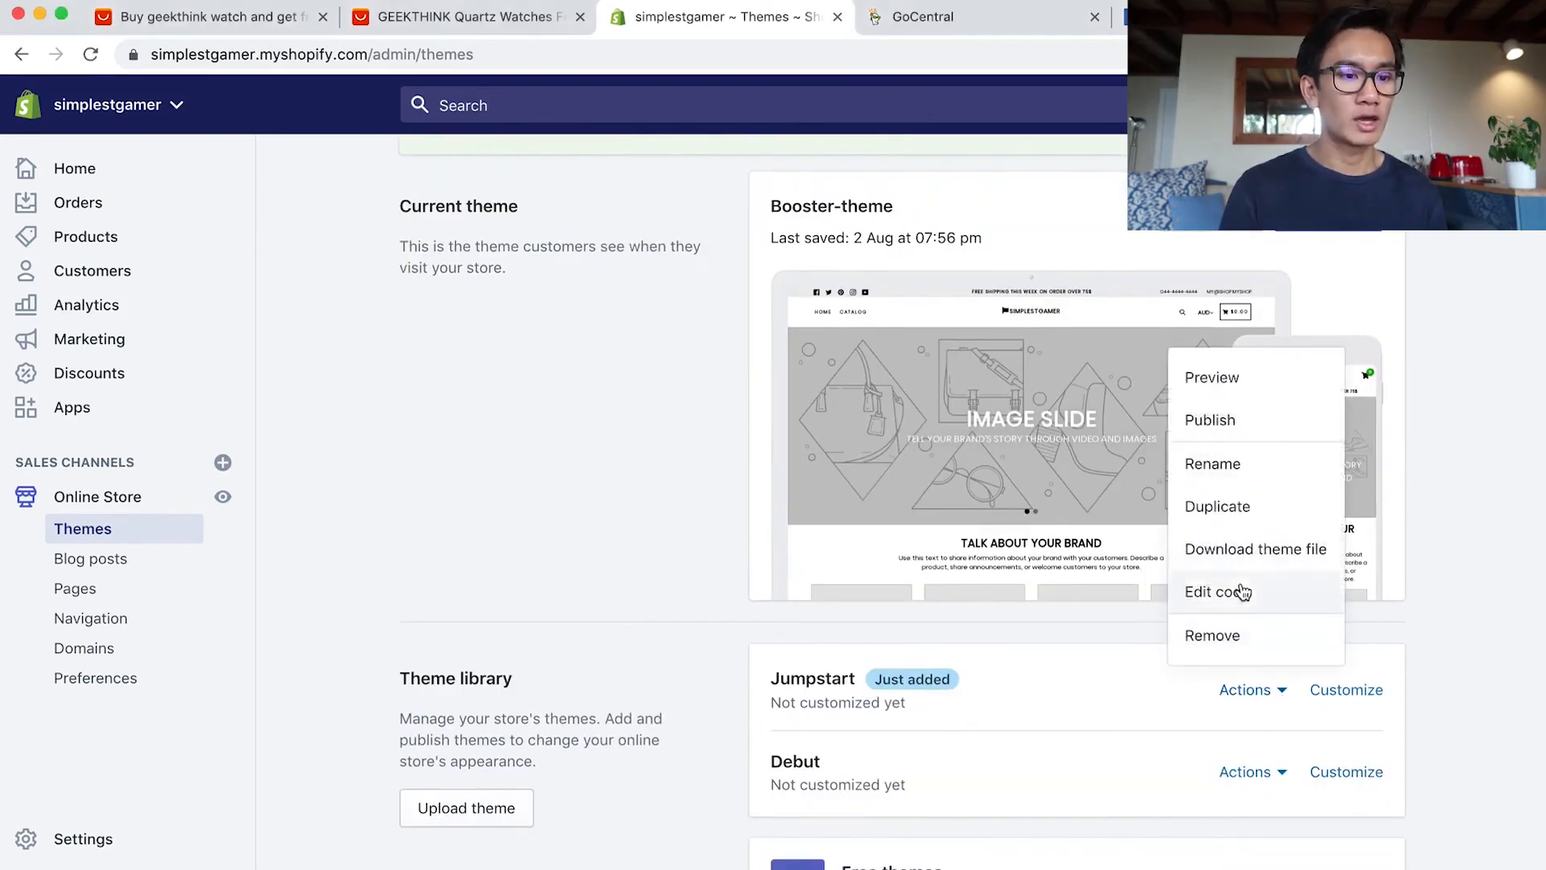
click(1240, 437)
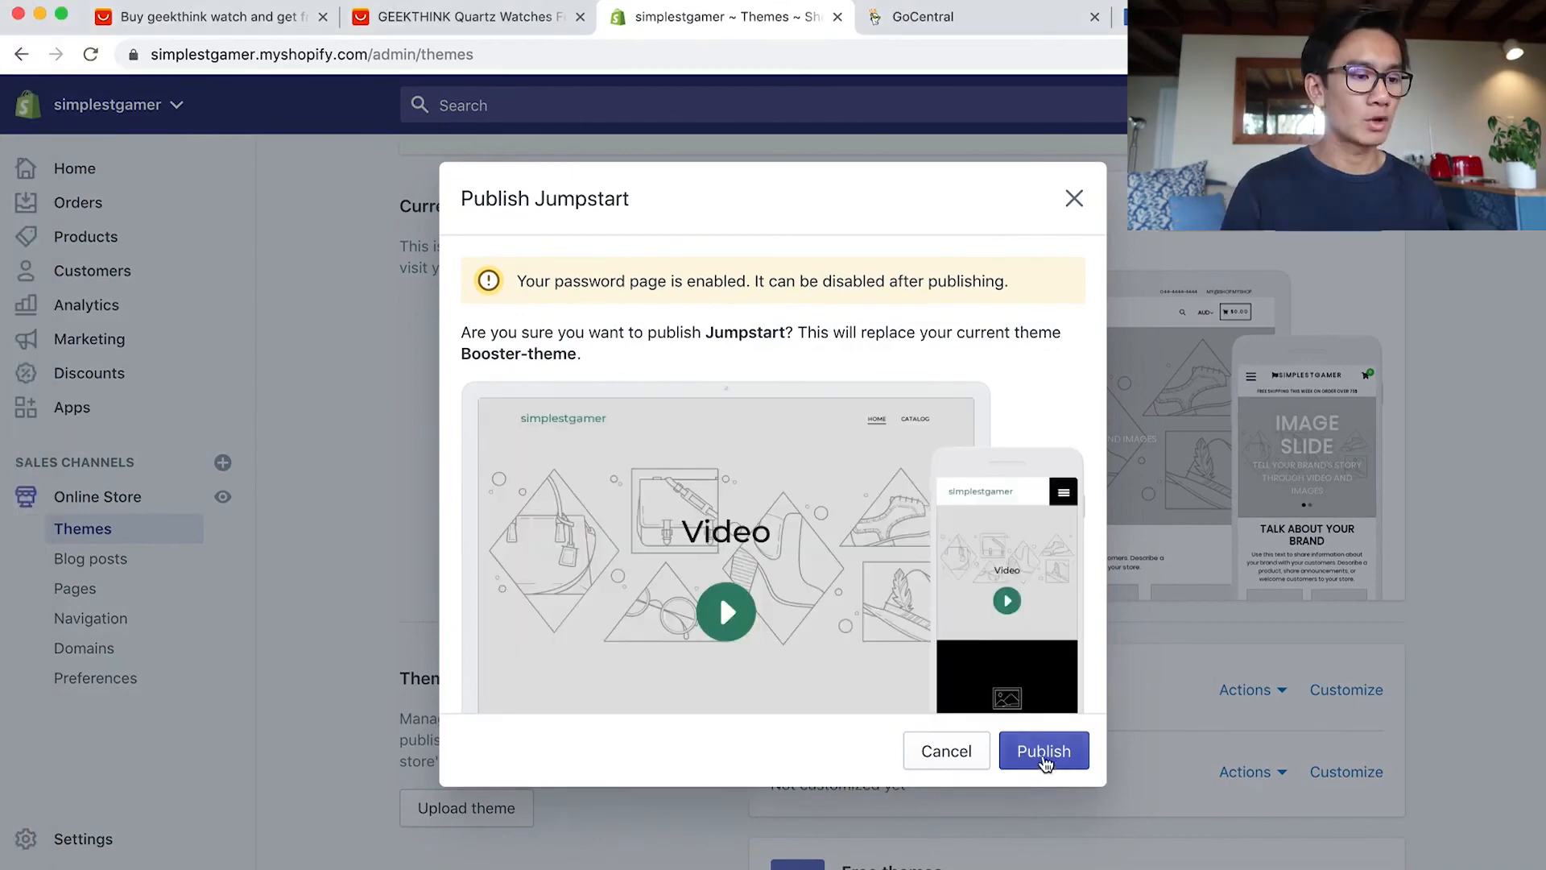
click(1049, 760)
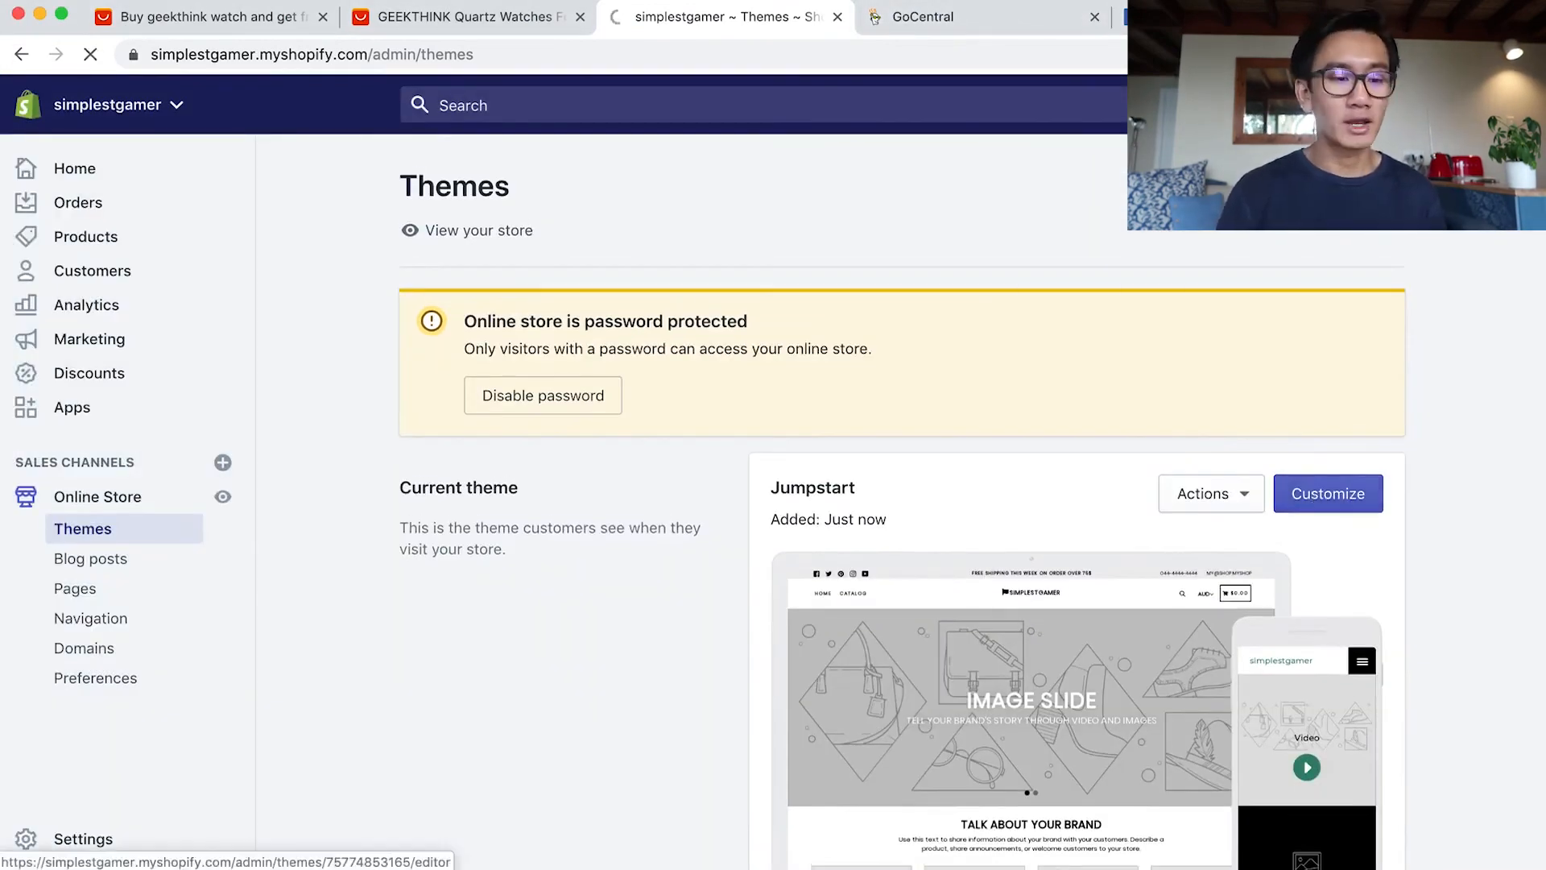
Step: Open the published Jumpstart theme for customization in the theme editor
click(1318, 503)
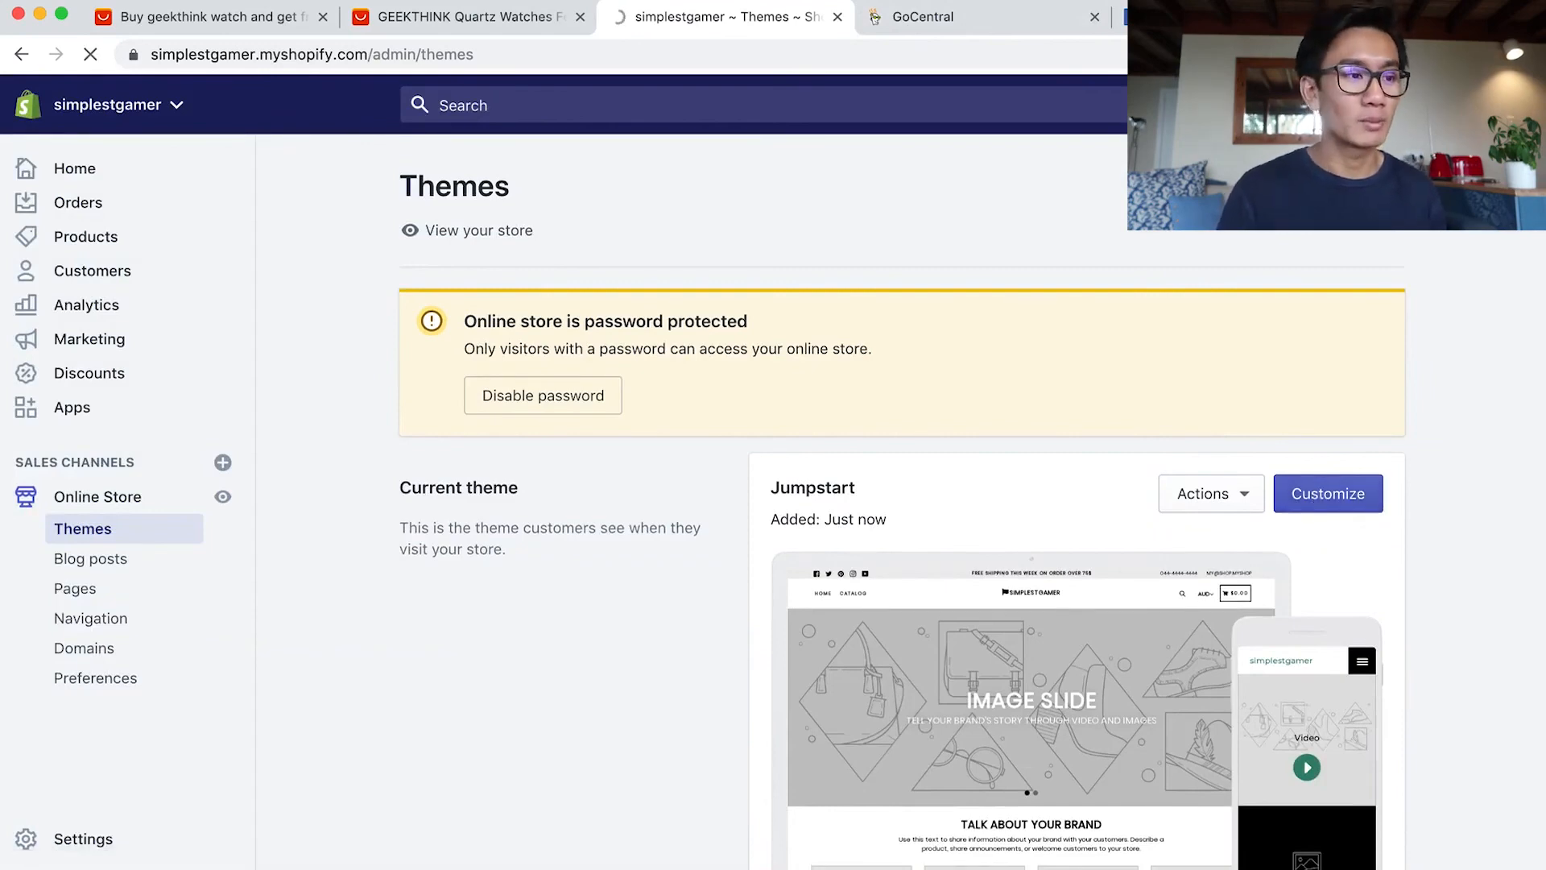
scroll(1107, 288, down, 4)
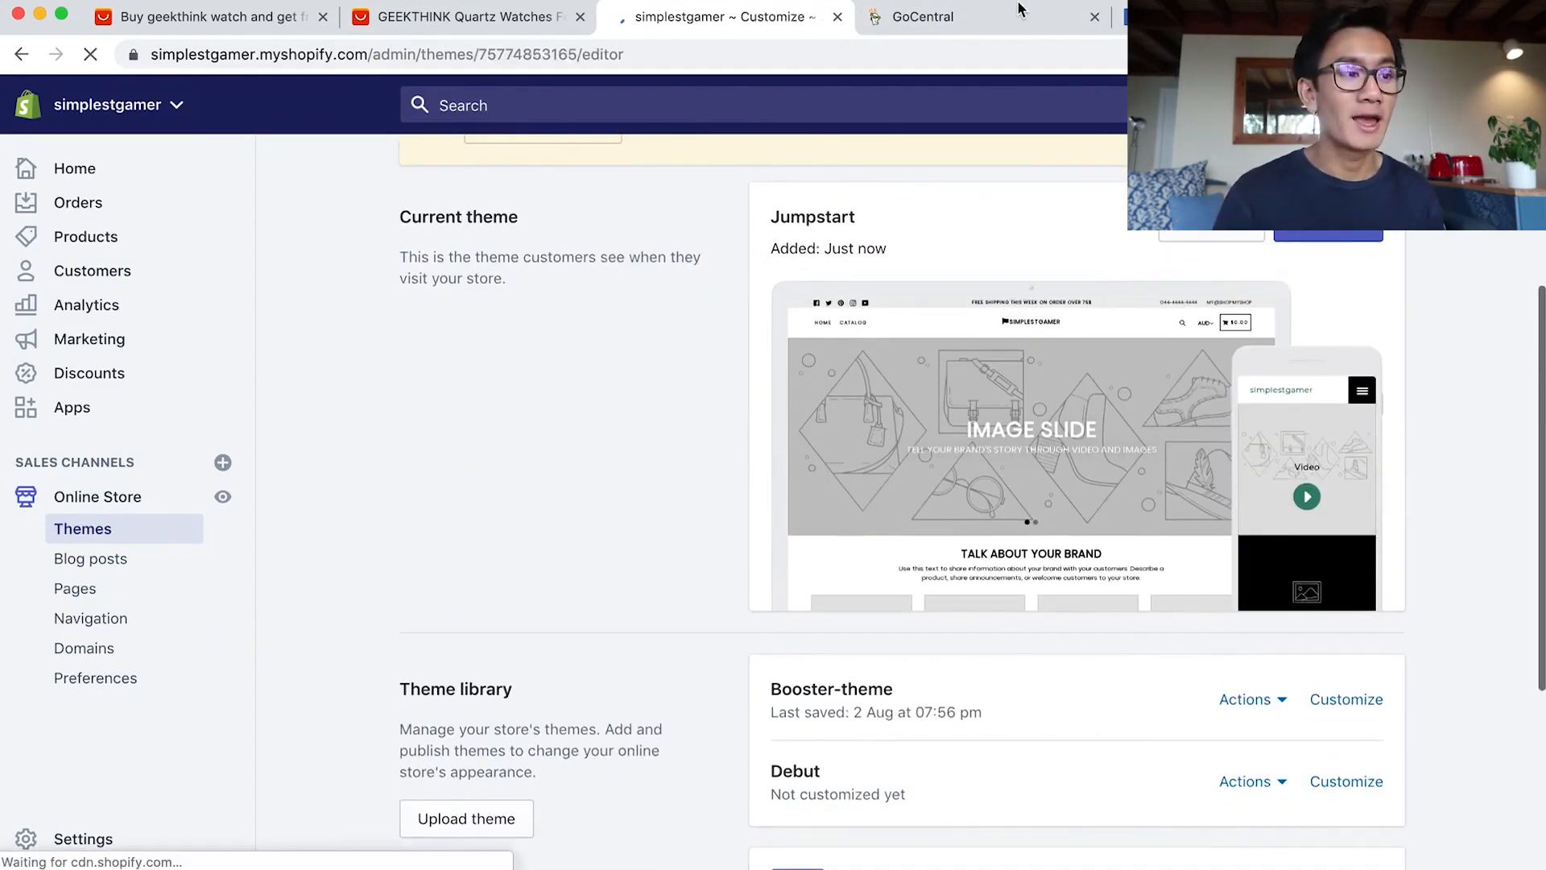